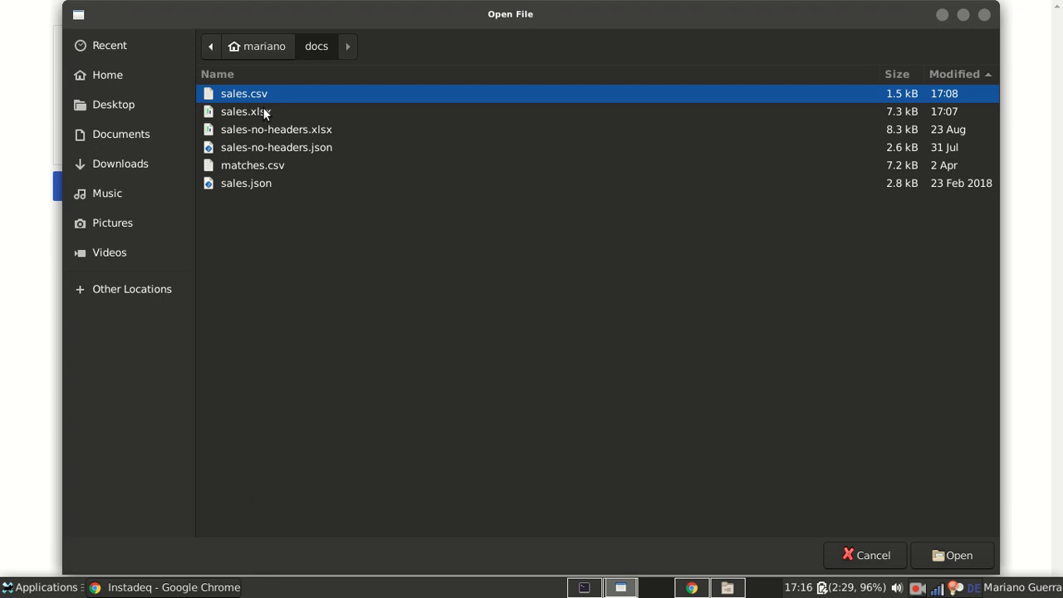
Load sales.xlsx into the spreadsheet source and add a Query block below it.
{"action": "double_click", "coordinate": [256, 111]}
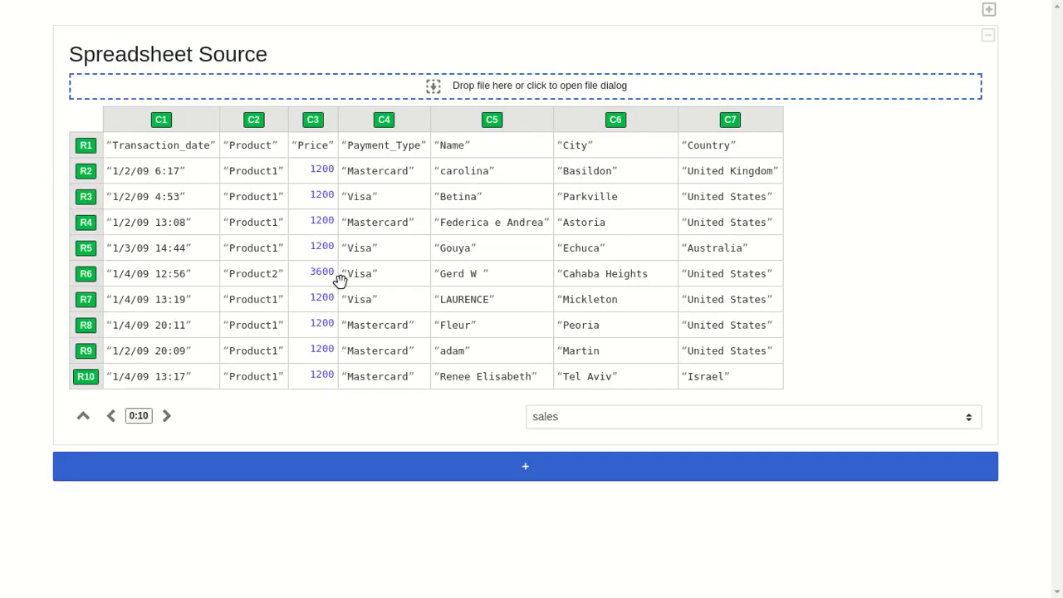
{"action": "left_click", "coordinate": [279, 465]}
{"action": "scroll", "coordinate": [304, 426], "scroll_direction": "down", "scroll_amount": 2}
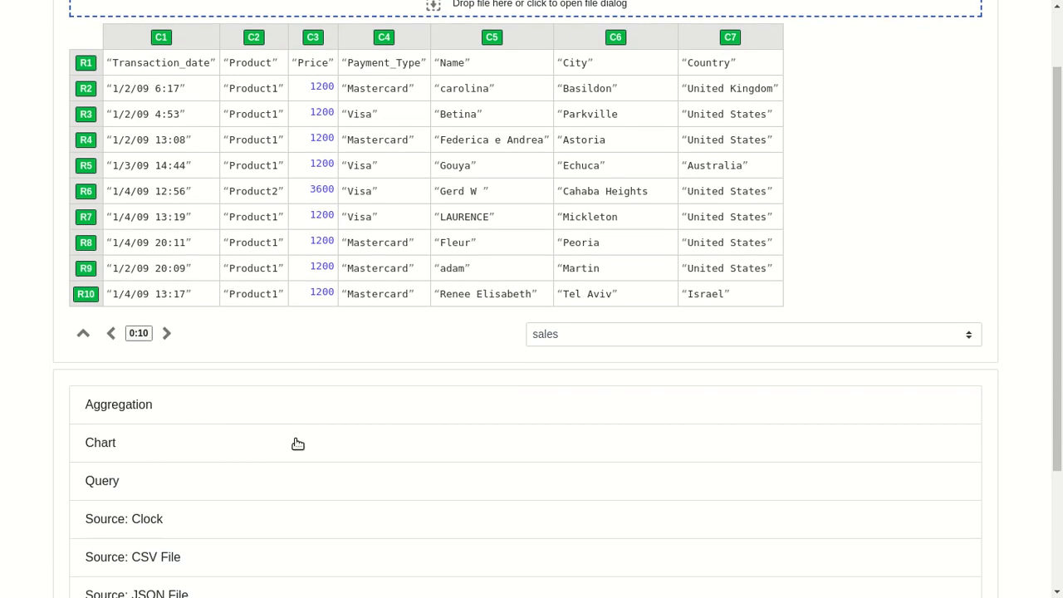
{"action": "left_click", "coordinate": [243, 479]}
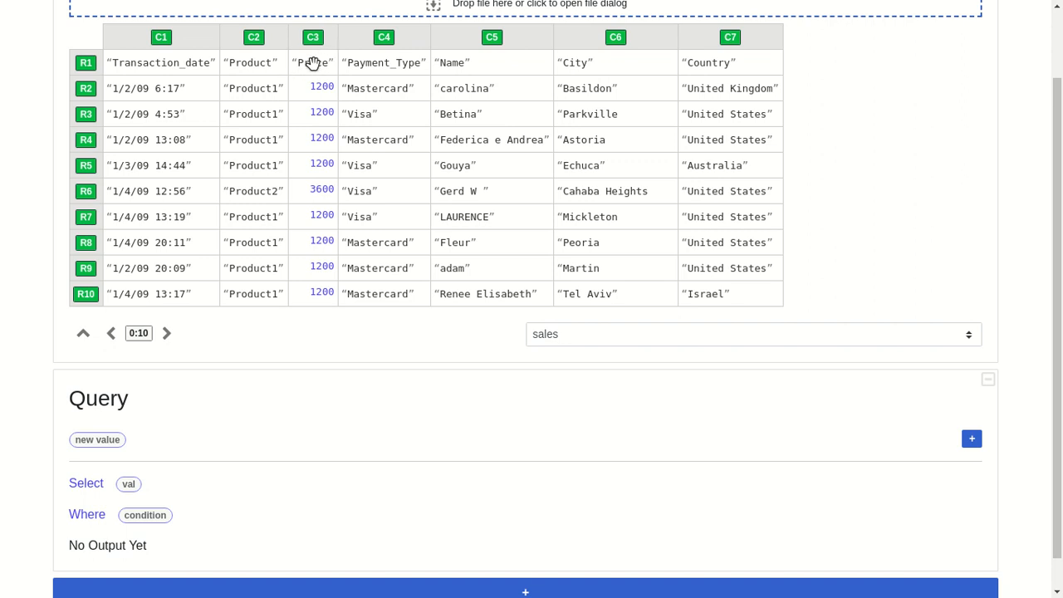
Add the payment type column C4 and the price column C3 from the sales sheet to the query's Select values.
{"action": "left_click_drag", "start_coordinate": [384, 37], "coordinate": [129, 482]}
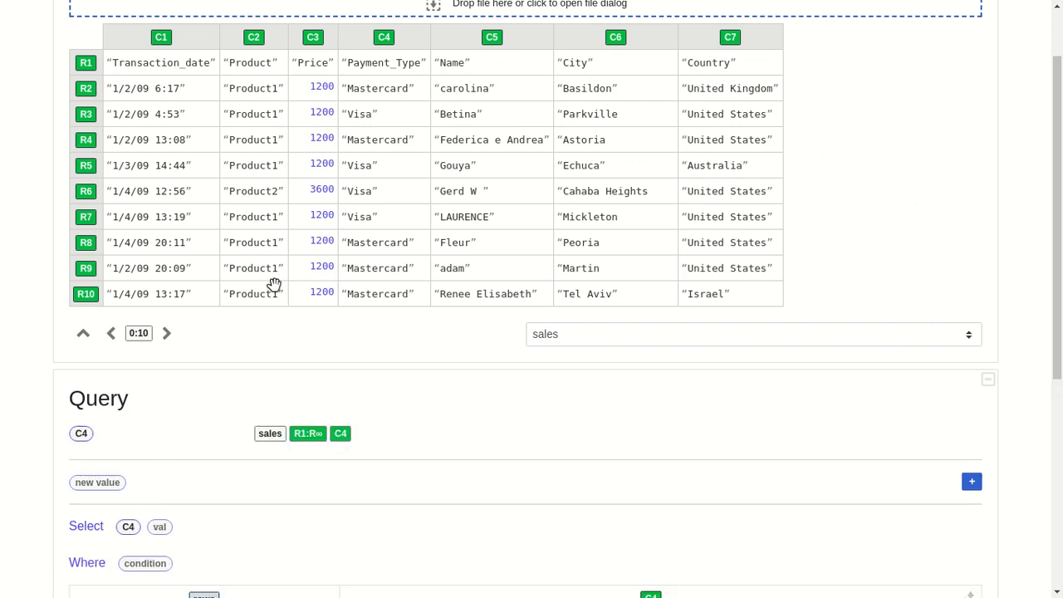
{"action": "left_click_drag", "start_coordinate": [312, 37], "coordinate": [163, 528]}
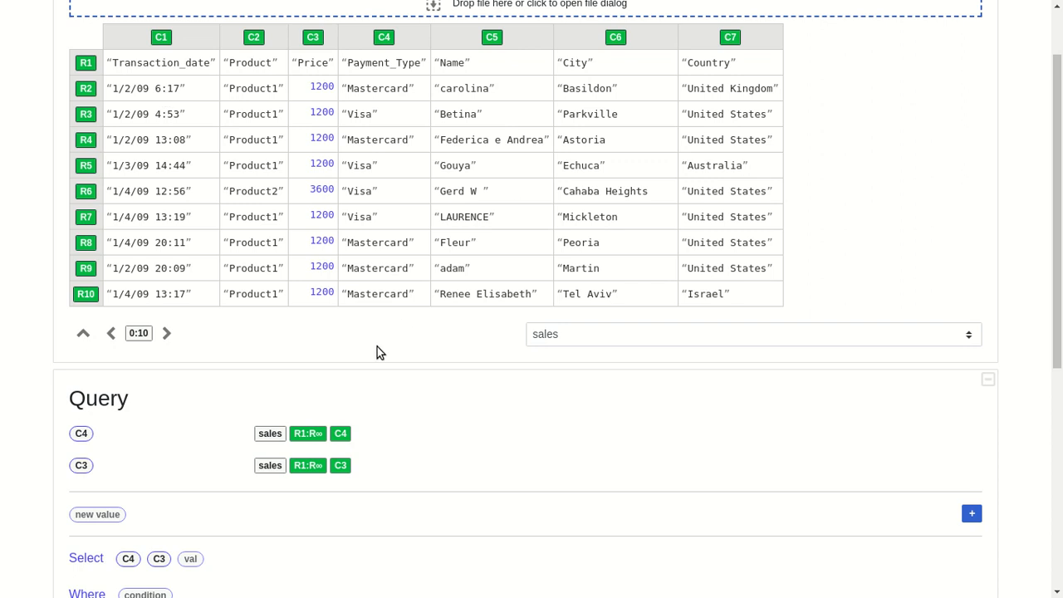
{"action": "scroll", "coordinate": [381, 449], "scroll_direction": "down", "scroll_amount": 3}
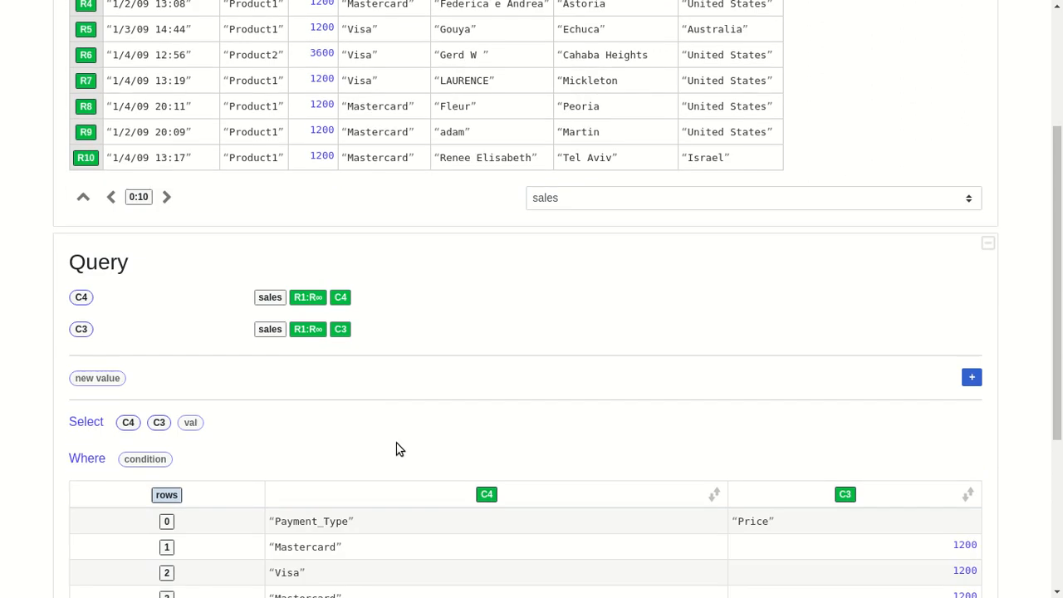
{"action": "scroll", "coordinate": [355, 404], "scroll_direction": "down", "scroll_amount": 1}
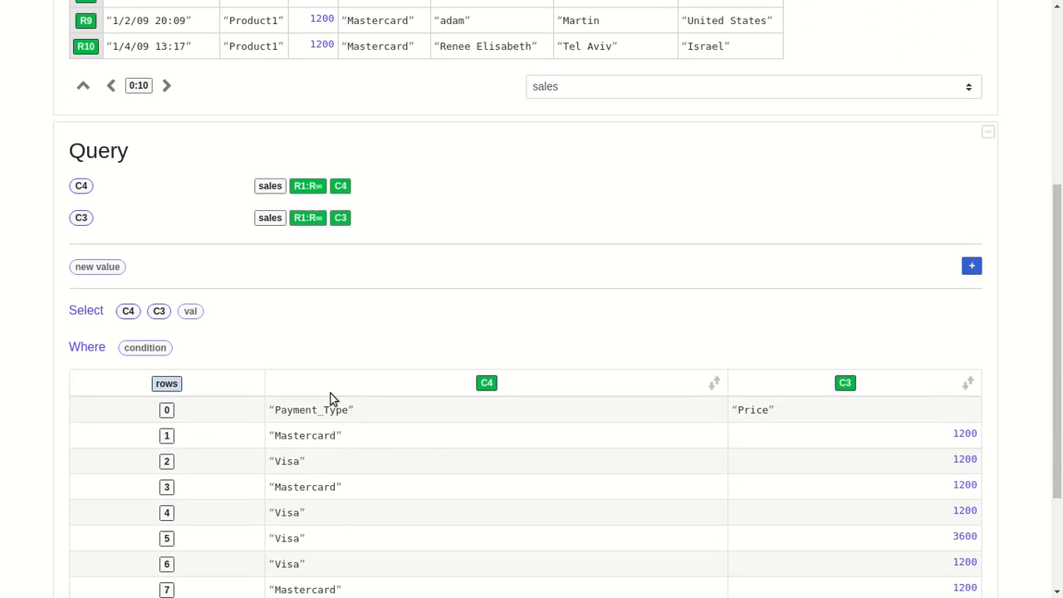
Set the row ranges of the query's C4 and C3 values to start from row 2.
{"action": "left_click", "coordinate": [308, 188]}
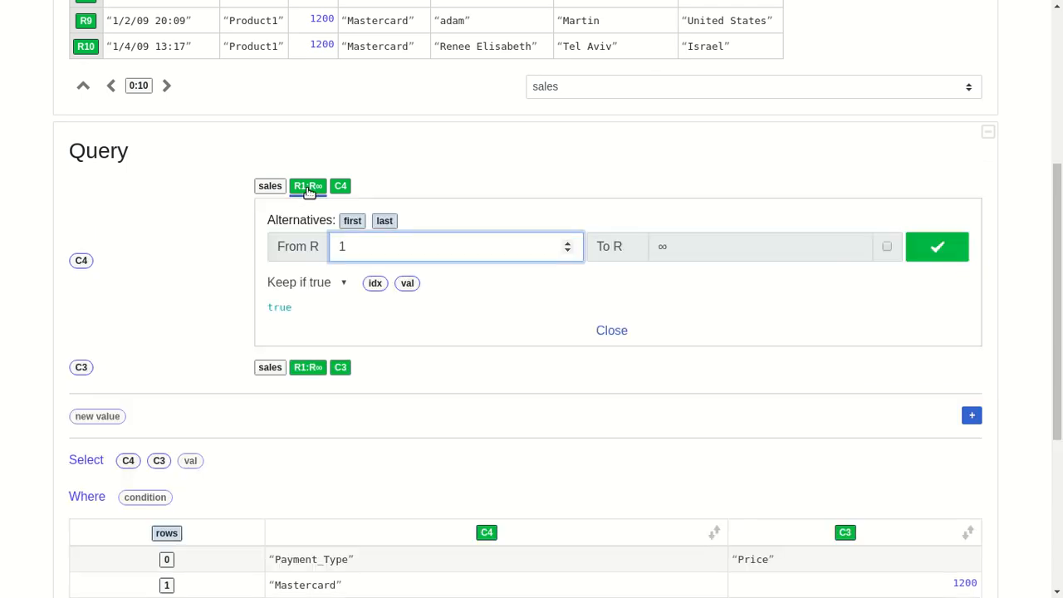
{"action": "left_click", "coordinate": [567, 246]}
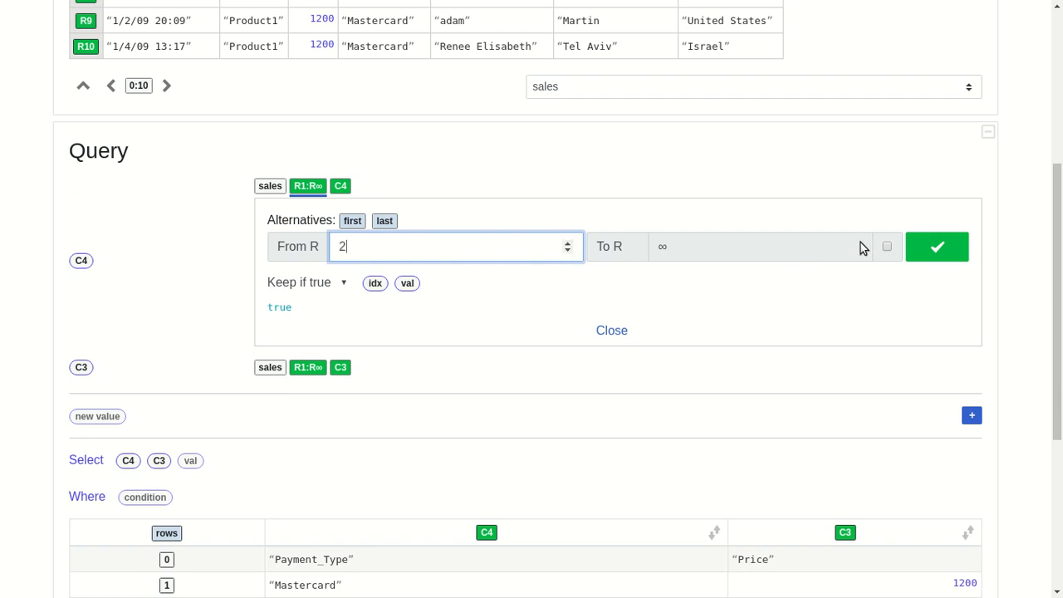
{"action": "left_click", "coordinate": [920, 246]}
{"action": "left_click", "coordinate": [307, 218]}
{"action": "left_click", "coordinate": [568, 275]}
{"action": "left_click", "coordinate": [920, 281]}
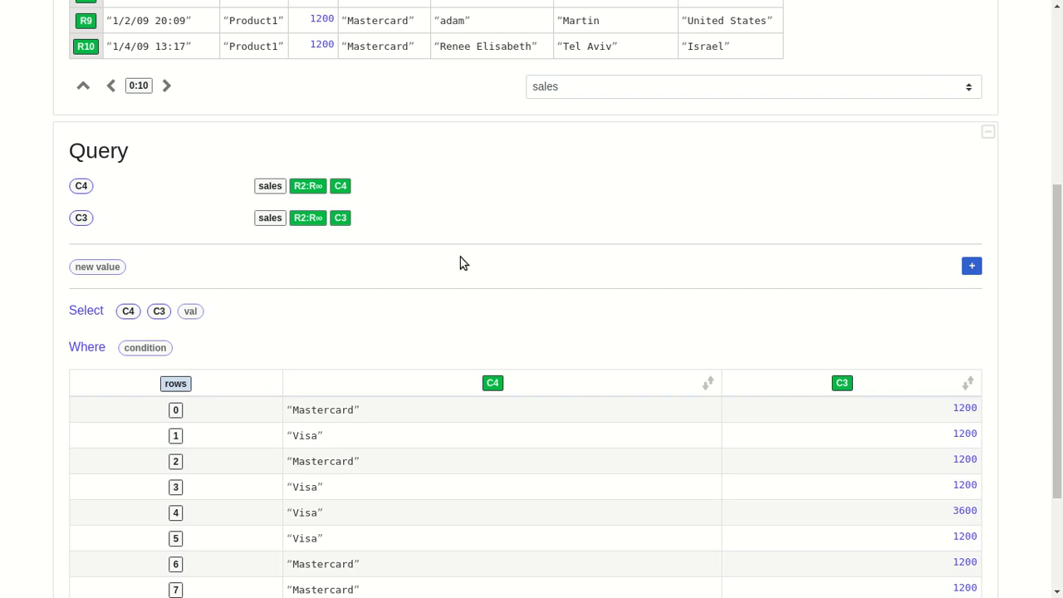
Add a Chart block below the query results.
{"action": "scroll", "coordinate": [493, 390], "scroll_direction": "down", "scroll_amount": 1}
{"action": "scroll", "coordinate": [622, 416], "scroll_direction": "down", "scroll_amount": 3}
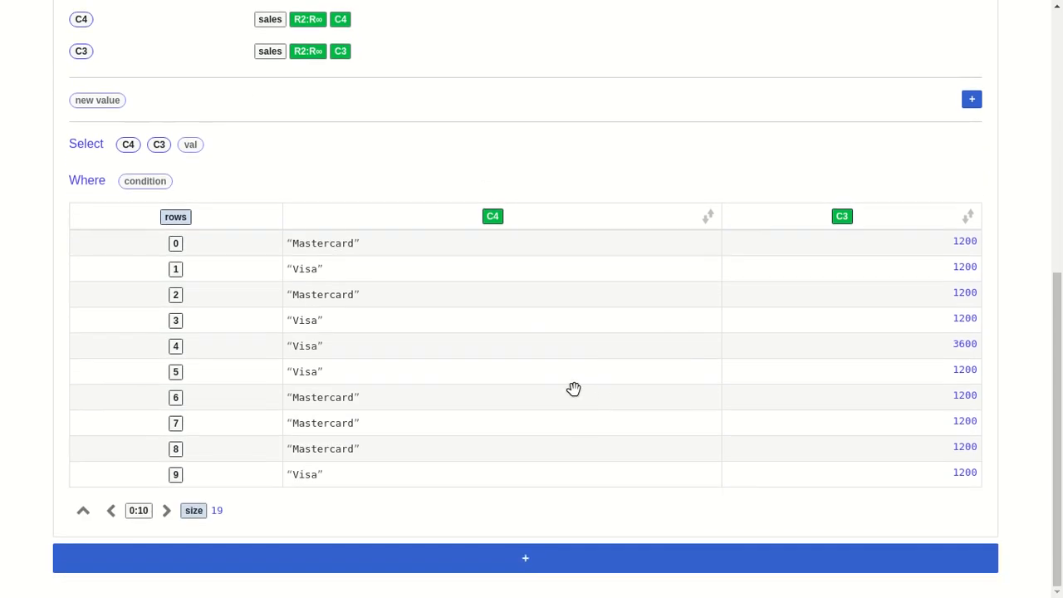
{"action": "left_click", "coordinate": [515, 540]}
{"action": "scroll", "coordinate": [479, 427], "scroll_direction": "down", "scroll_amount": 2}
{"action": "scroll", "coordinate": [479, 427], "scroll_direction": "down", "scroll_amount": 4}
{"action": "left_click", "coordinate": [238, 380]}
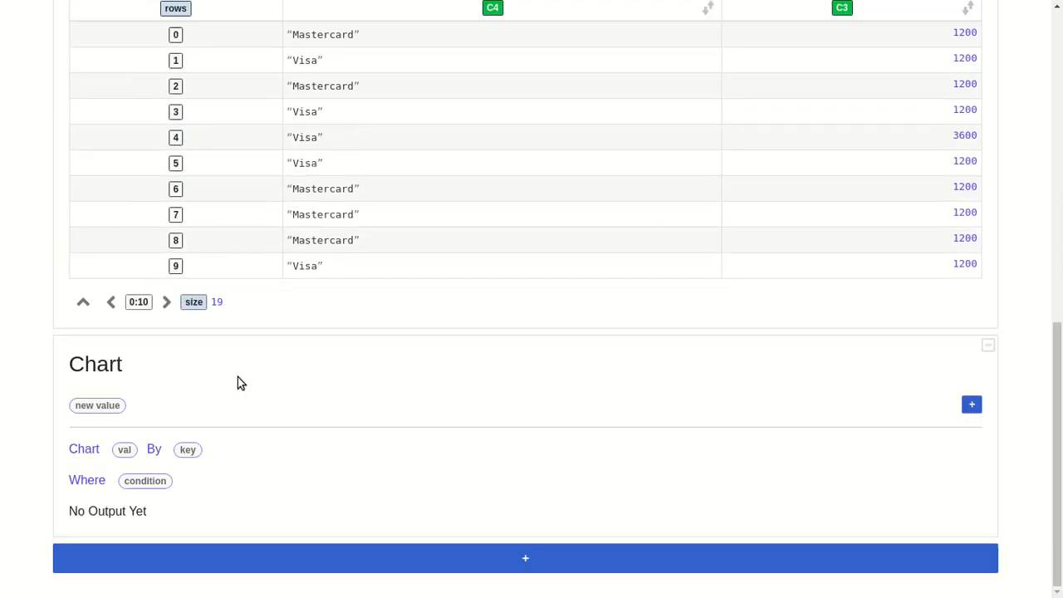
Rename the query value C4 as Card and C3 as Amount.
{"action": "scroll", "coordinate": [288, 69], "scroll_direction": "up", "scroll_amount": 5}
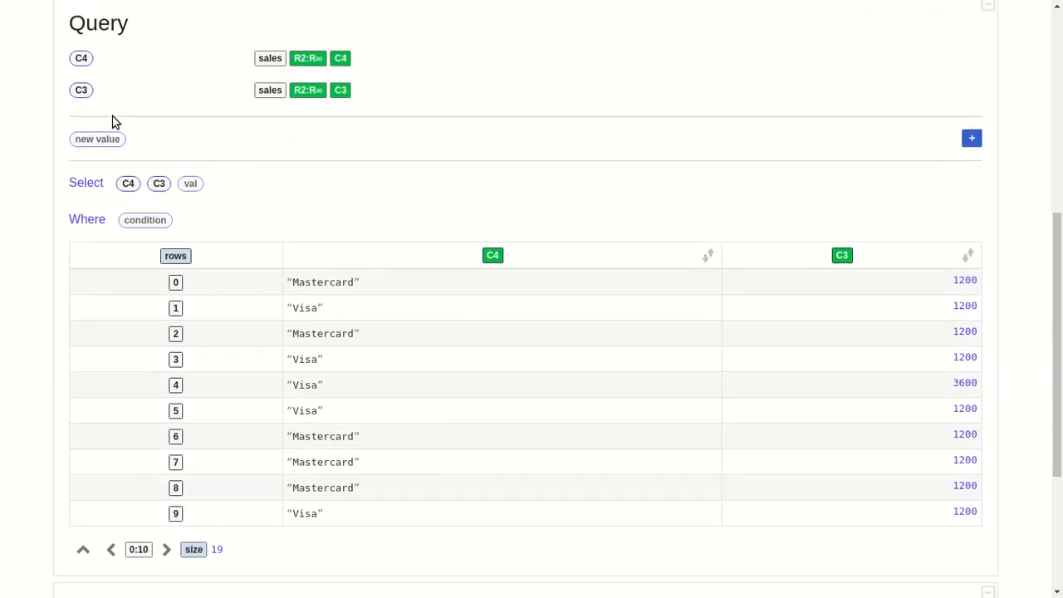
{"action": "left_click", "coordinate": [80, 59]}
{"action": "left_click", "coordinate": [305, 66]}
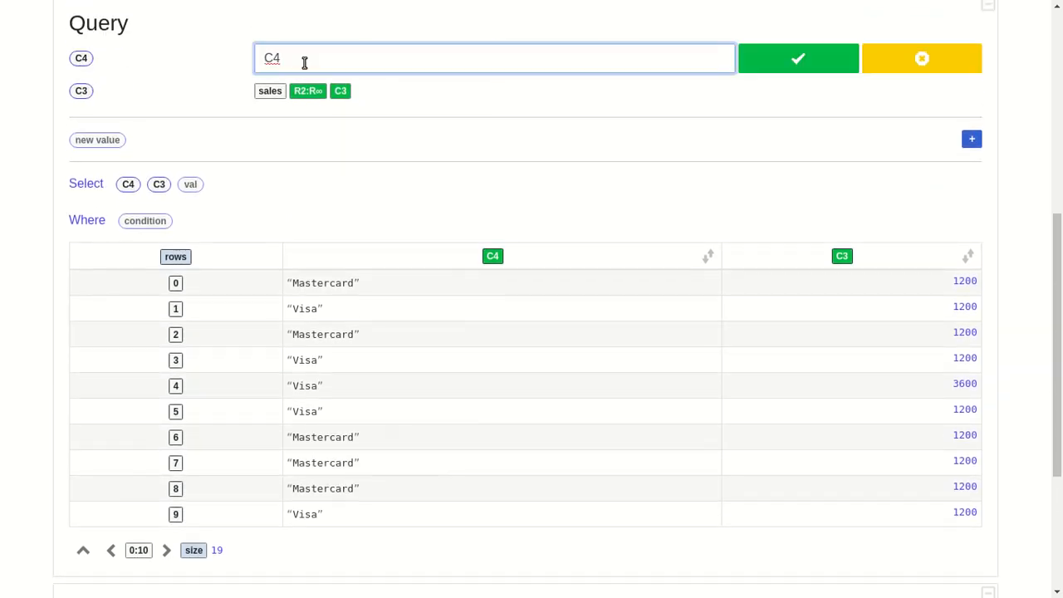
{"action": "type", "text": "Card"}
{"action": "key", "text": "Return"}
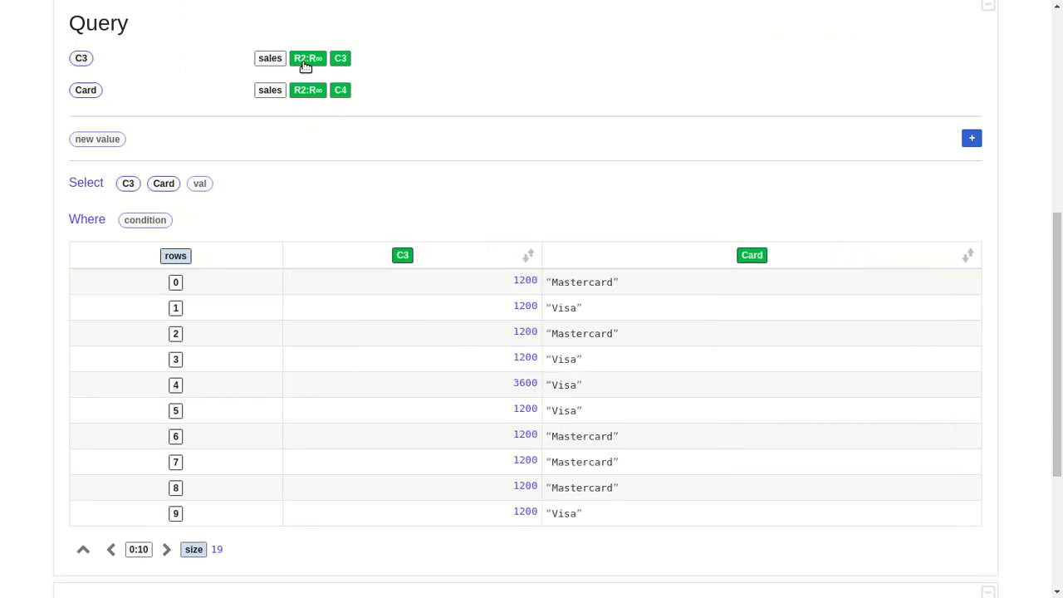
{"action": "left_click", "coordinate": [73, 62]}
{"action": "left_click", "coordinate": [291, 52]}
{"action": "type", "text": "Amount"}
{"action": "key", "text": "Return"}
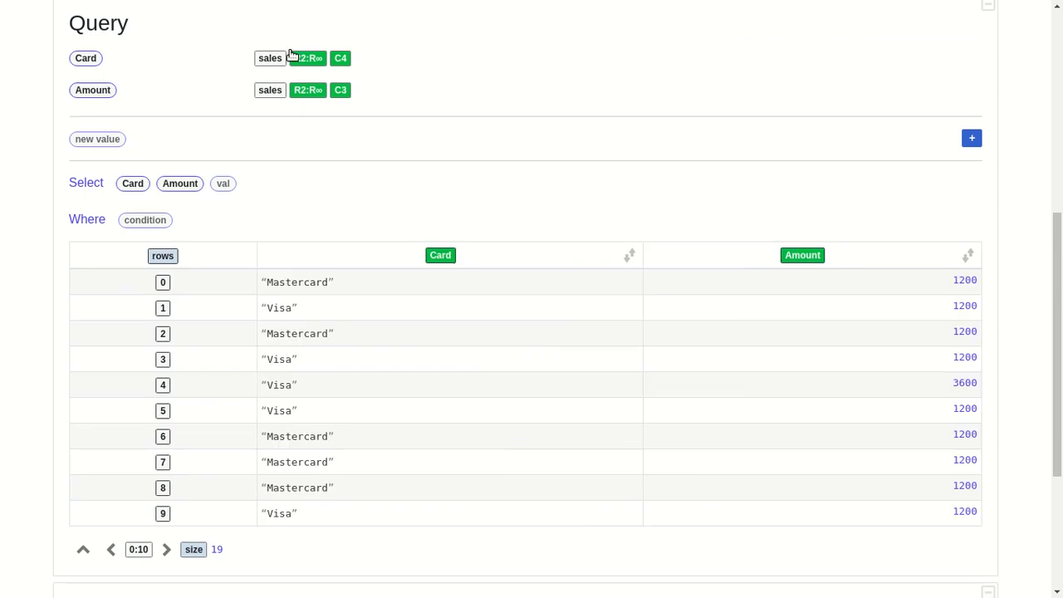
Chart the query's Amount column by its Card column in the new Chart block.
{"action": "scroll", "coordinate": [470, 224], "scroll_direction": "down", "scroll_amount": 2}
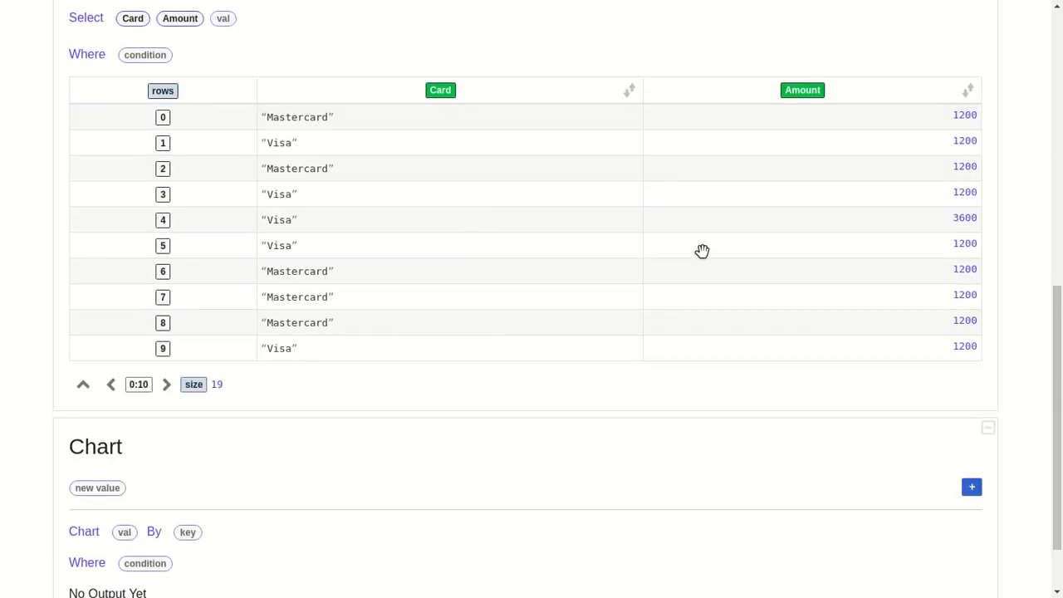
{"action": "left_click_drag", "start_coordinate": [795, 109], "coordinate": [128, 531]}
{"action": "left_click_drag", "start_coordinate": [440, 93], "coordinate": [251, 572]}
{"action": "scroll", "coordinate": [379, 435], "scroll_direction": "down", "scroll_amount": 3}
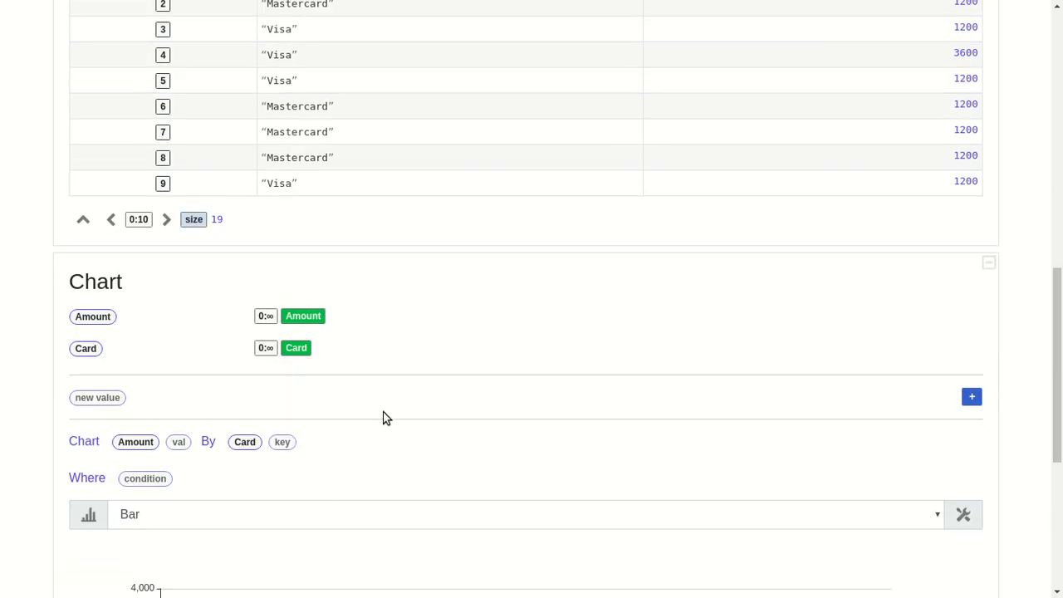
{"action": "scroll", "coordinate": [434, 349], "scroll_direction": "down", "scroll_amount": 2}
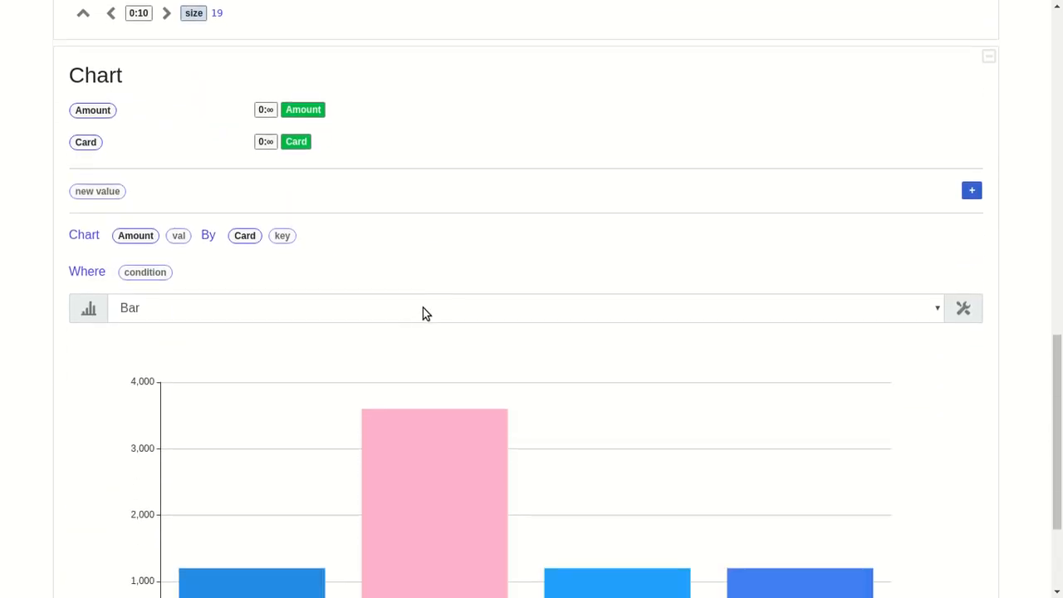
Try the Pie chart type and return the chart to Bar.
{"action": "left_click", "coordinate": [422, 309]}
{"action": "left_click", "coordinate": [398, 360]}
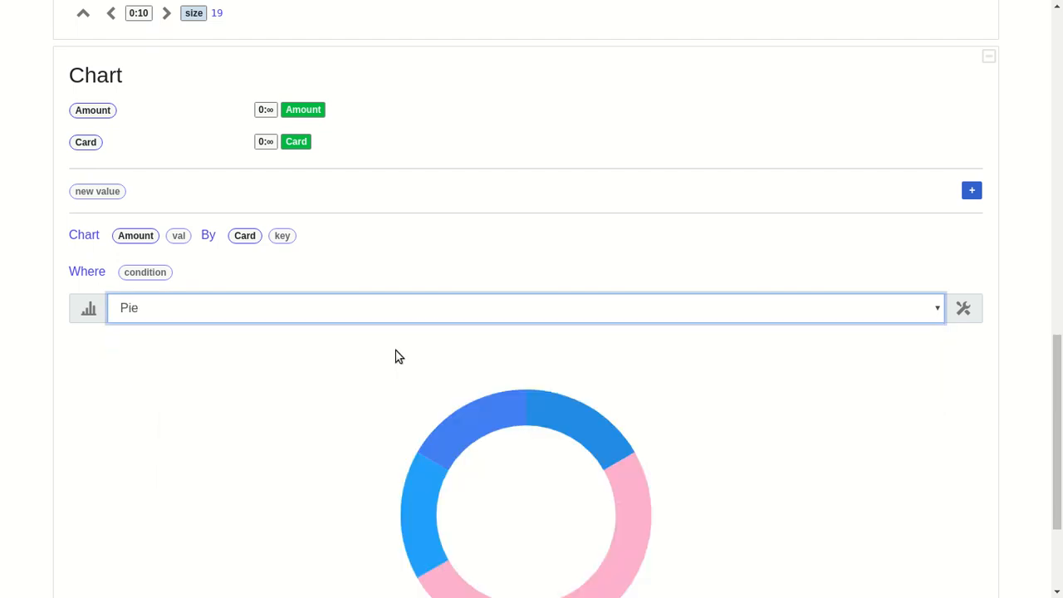
{"action": "left_click", "coordinate": [407, 325]}
{"action": "left_click", "coordinate": [398, 335]}
Show the bar chart's settings and inspect the Color and Value expression editors, closing each without changes.
{"action": "scroll", "coordinate": [867, 340], "scroll_direction": "down", "scroll_amount": 1}
{"action": "scroll", "coordinate": [917, 359], "scroll_direction": "down", "scroll_amount": 3}
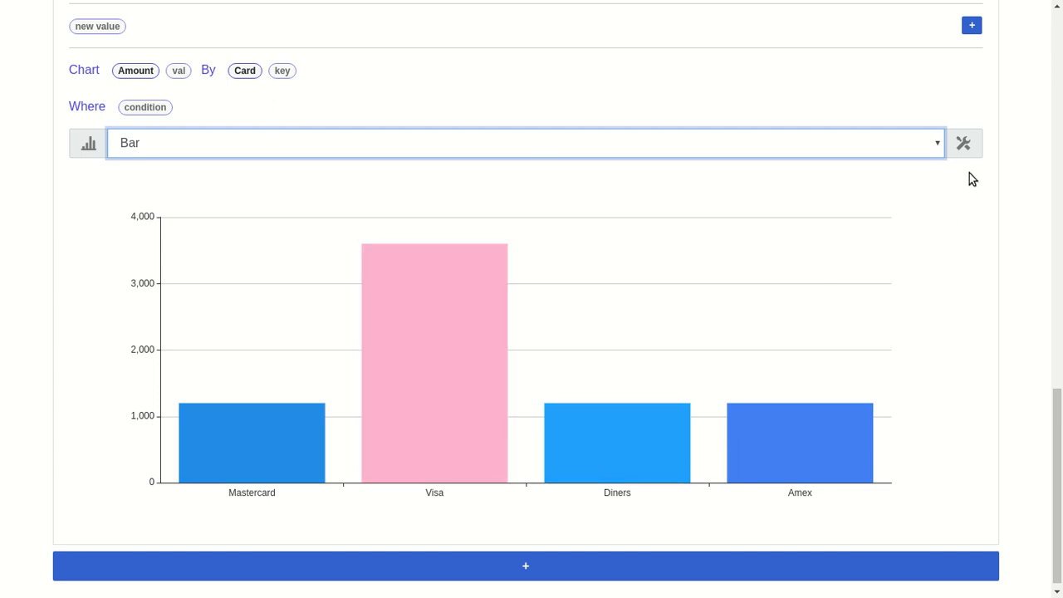
{"action": "left_click", "coordinate": [966, 146]}
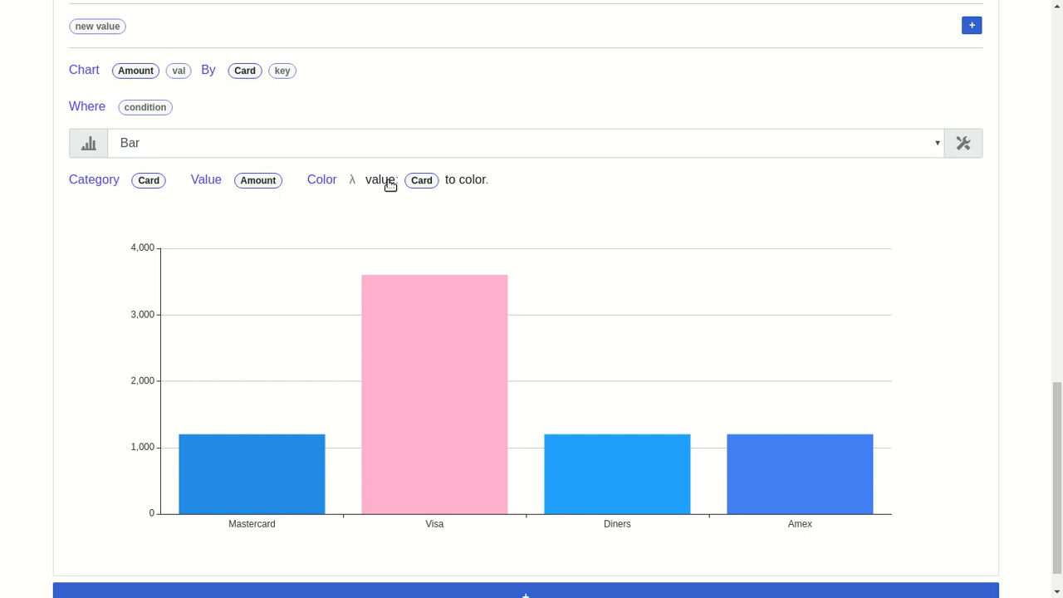
{"action": "left_click", "coordinate": [476, 179]}
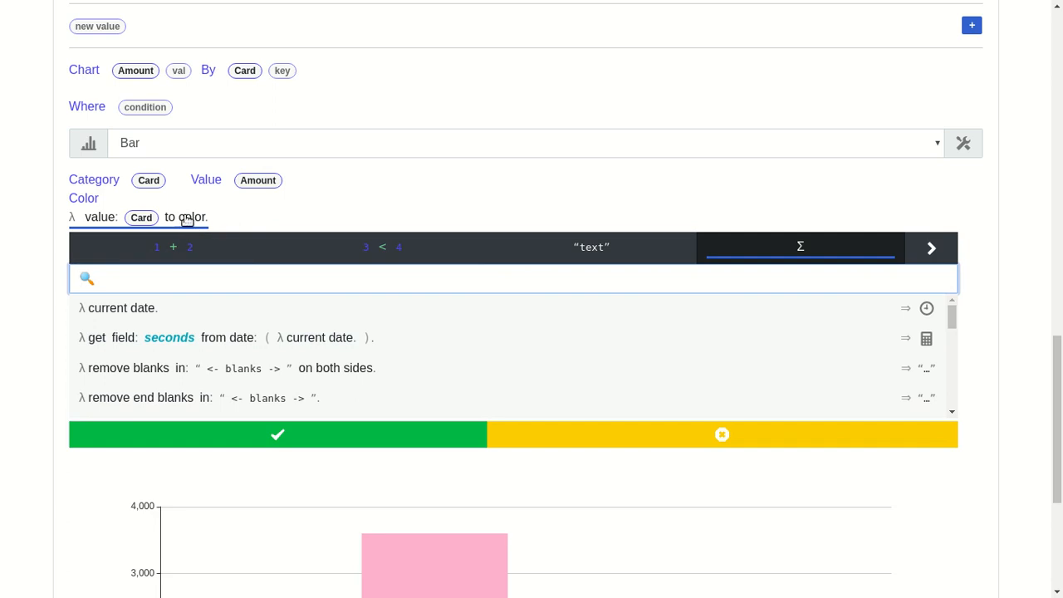
{"action": "left_click", "coordinate": [685, 440]}
{"action": "left_click", "coordinate": [269, 184]}
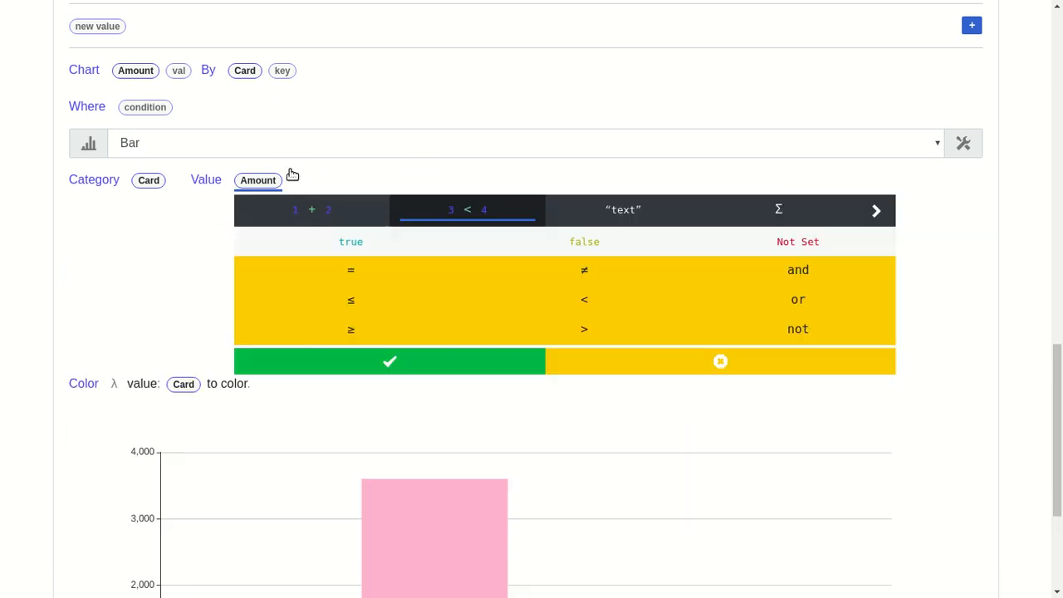
{"action": "left_click", "coordinate": [790, 373]}
{"action": "scroll", "coordinate": [1007, 327], "scroll_direction": "up", "scroll_amount": 3}
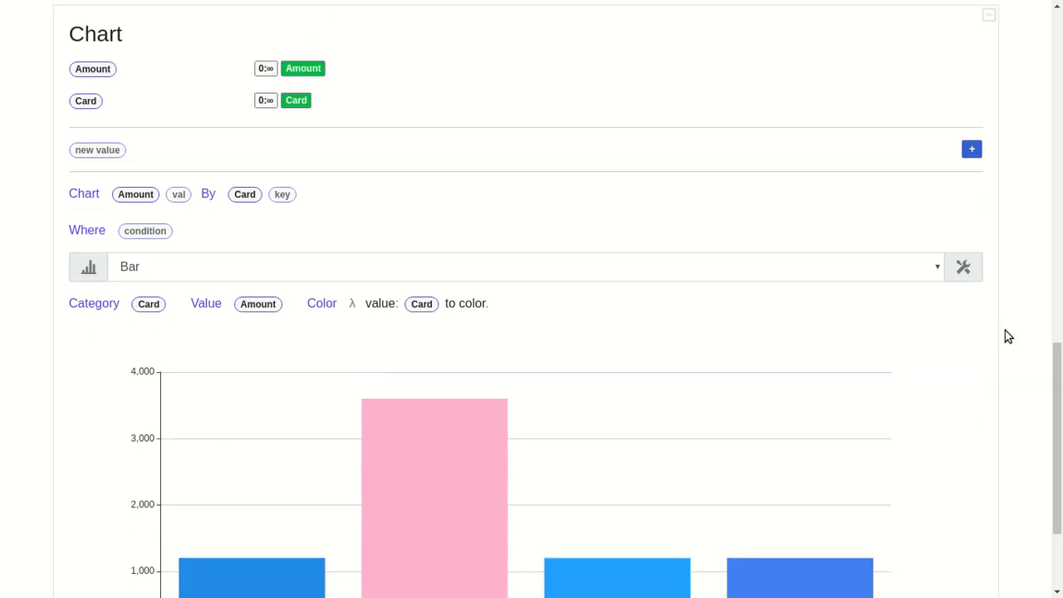
Reload the page to start from an empty document and load sales.json into a new JSON File source.
{"action": "scroll", "coordinate": [818, 173], "scroll_direction": "up", "scroll_amount": 3}
{"action": "key", "text": "F5"}
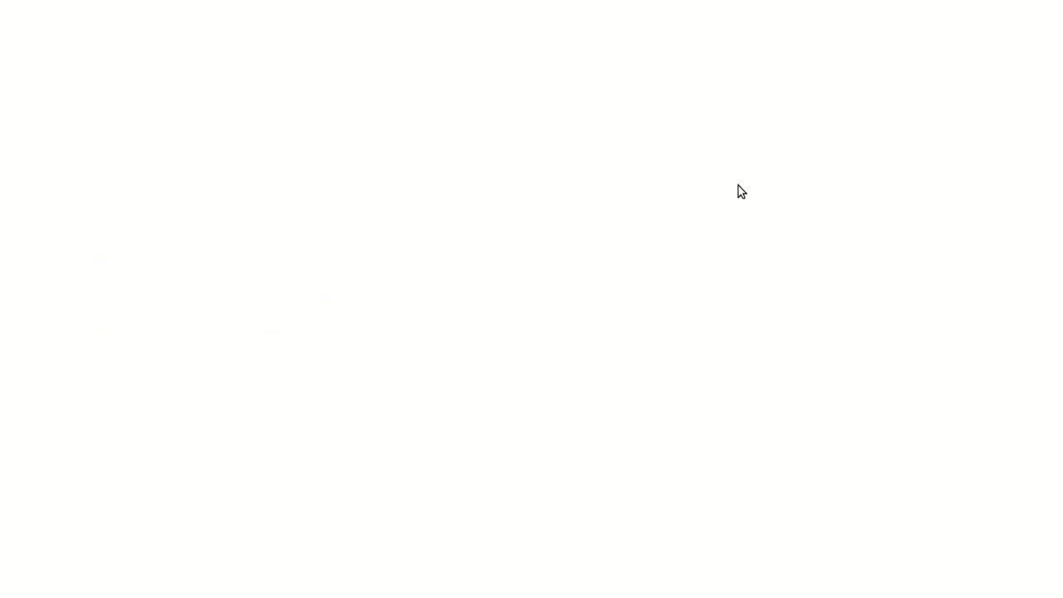
{"action": "left_click", "coordinate": [523, 49]}
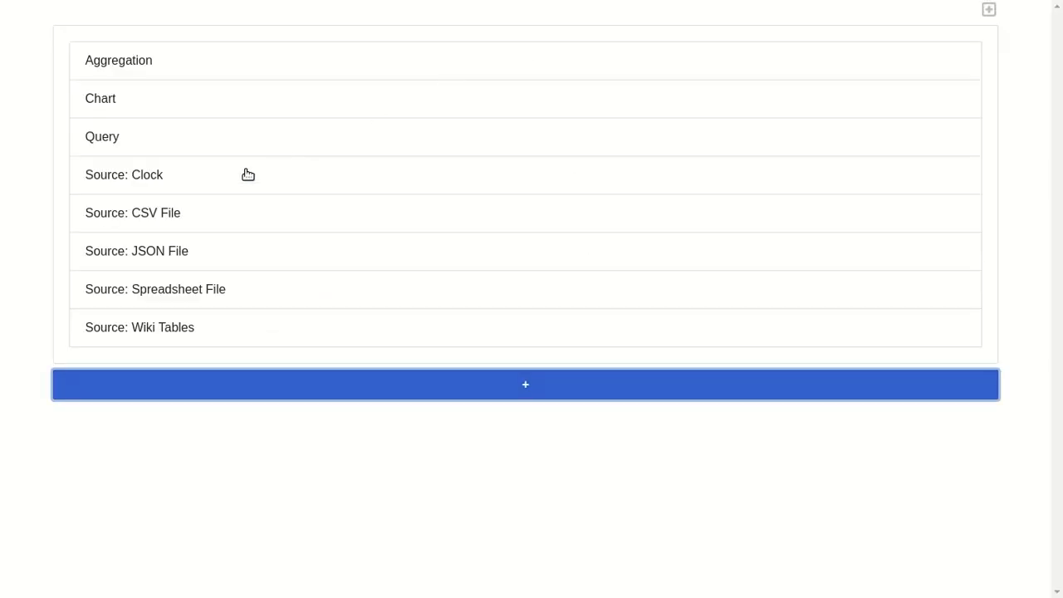
{"action": "left_click", "coordinate": [214, 253]}
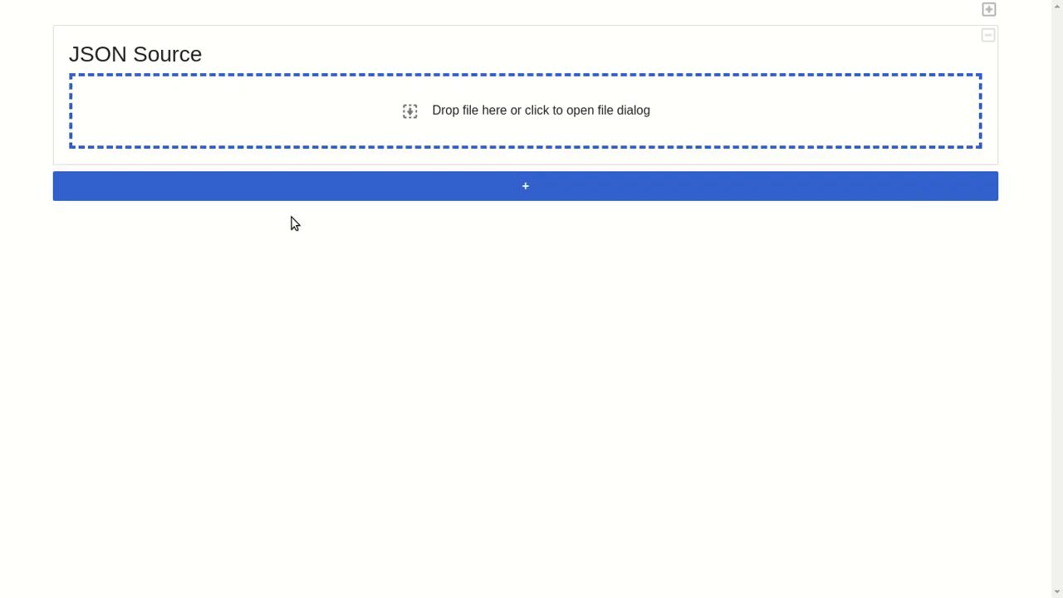
{"action": "left_click", "coordinate": [351, 116]}
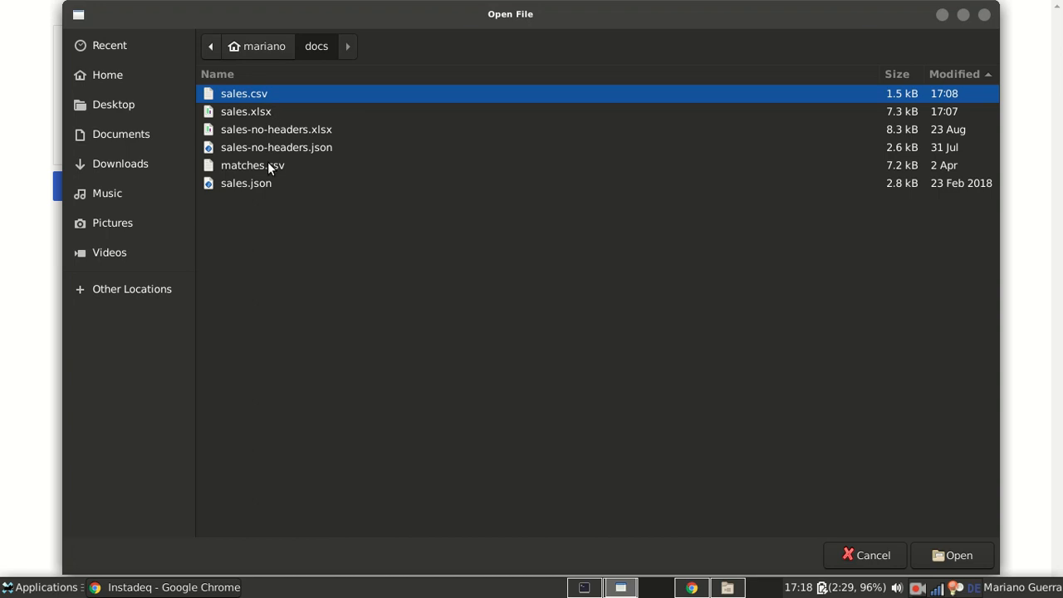
{"action": "double_click", "coordinate": [266, 182]}
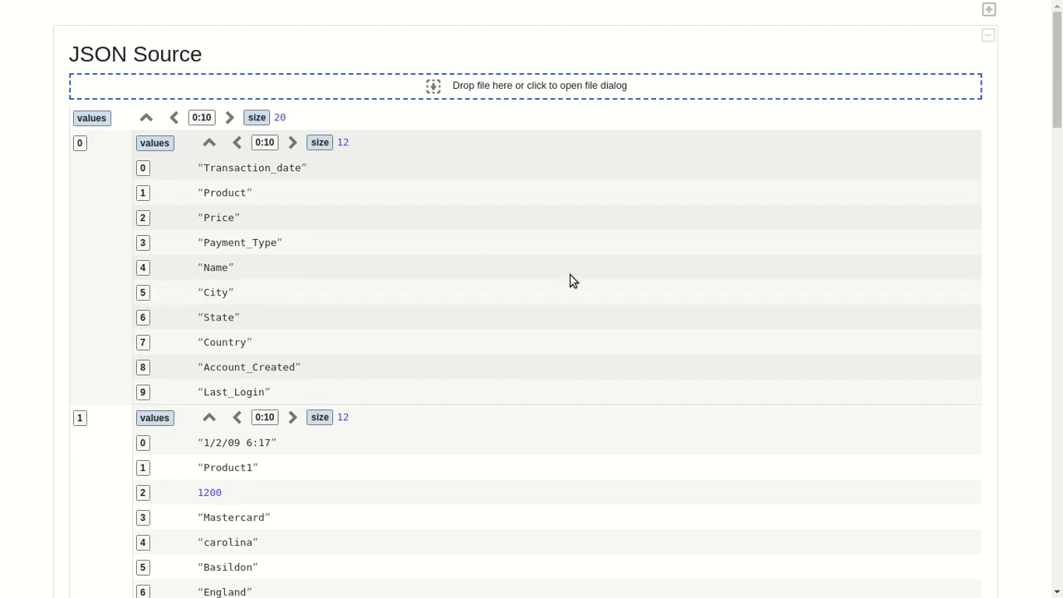
Add a Query block below the JSON source's data.
{"action": "left_click", "coordinate": [209, 142]}
{"action": "left_click_drag", "start_coordinate": [1059, 87], "coordinate": [1020, 517]}
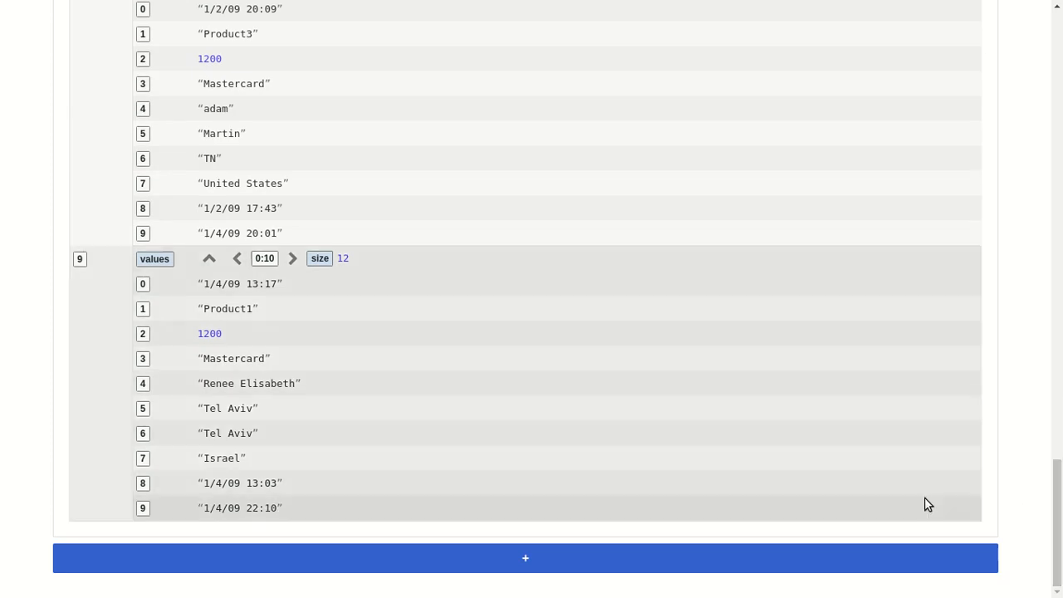
{"action": "scroll", "coordinate": [387, 457], "scroll_direction": "down", "scroll_amount": 3}
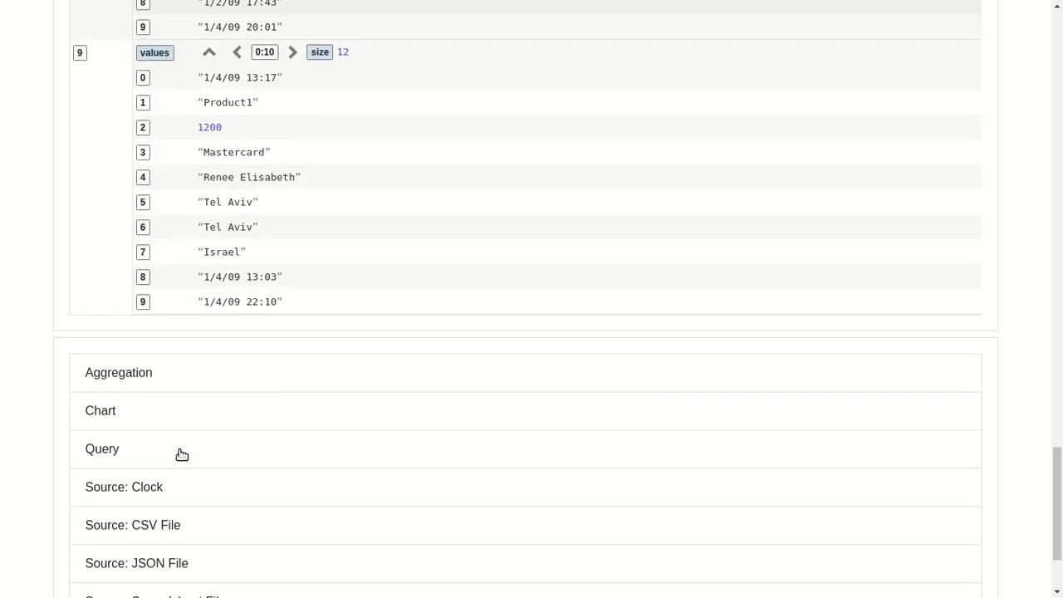
{"action": "left_click", "coordinate": [180, 448]}
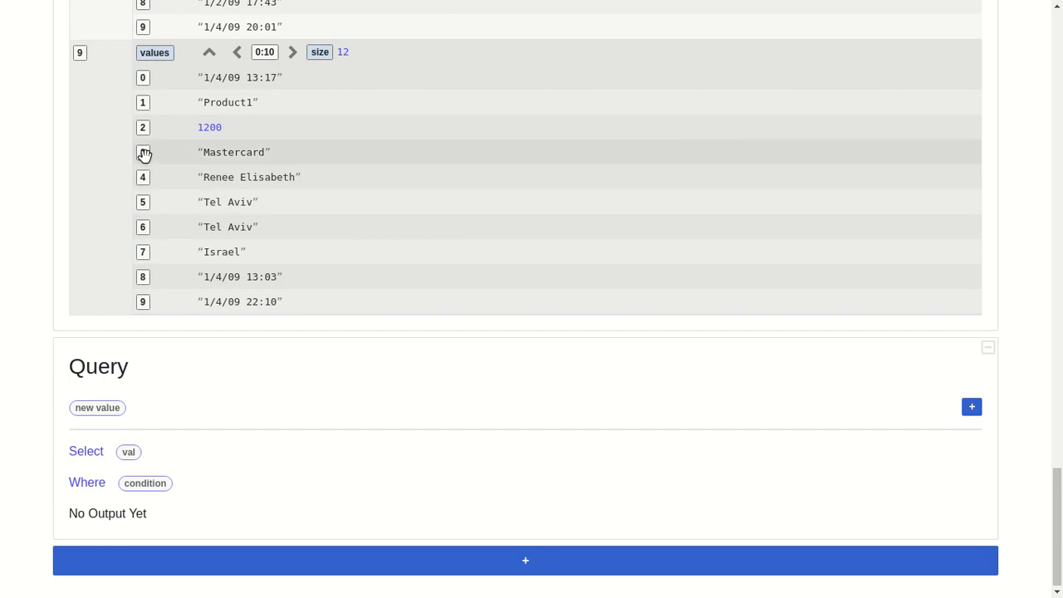
Add fields 3 and 2 of JSON record 9 to the query's Select values.
{"action": "left_click_drag", "start_coordinate": [145, 153], "coordinate": [127, 451]}
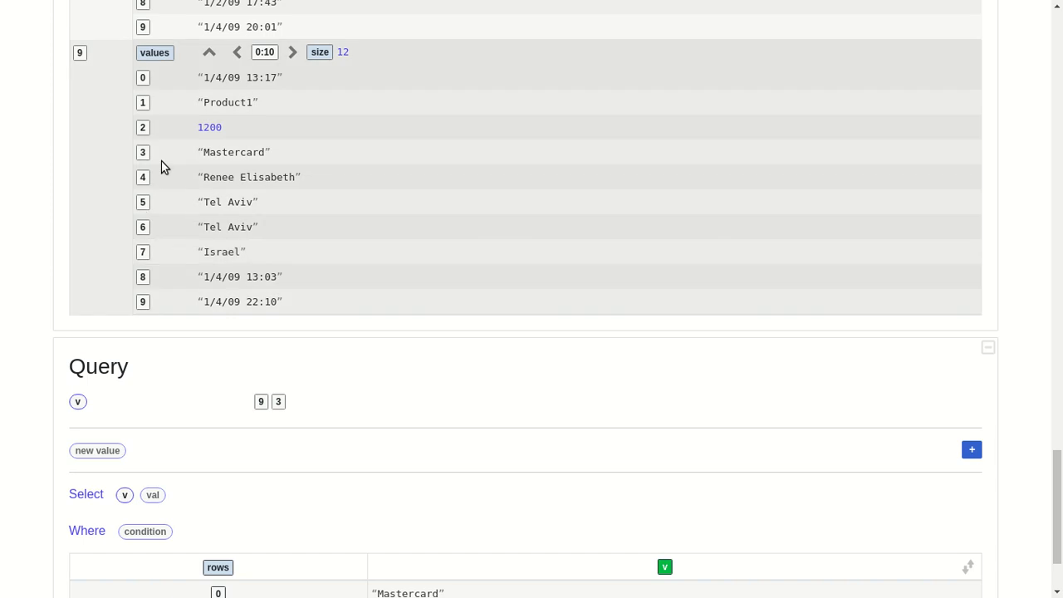
{"action": "left_click_drag", "start_coordinate": [143, 127], "coordinate": [153, 494]}
{"action": "scroll", "coordinate": [436, 444], "scroll_direction": "down", "scroll_amount": 1}
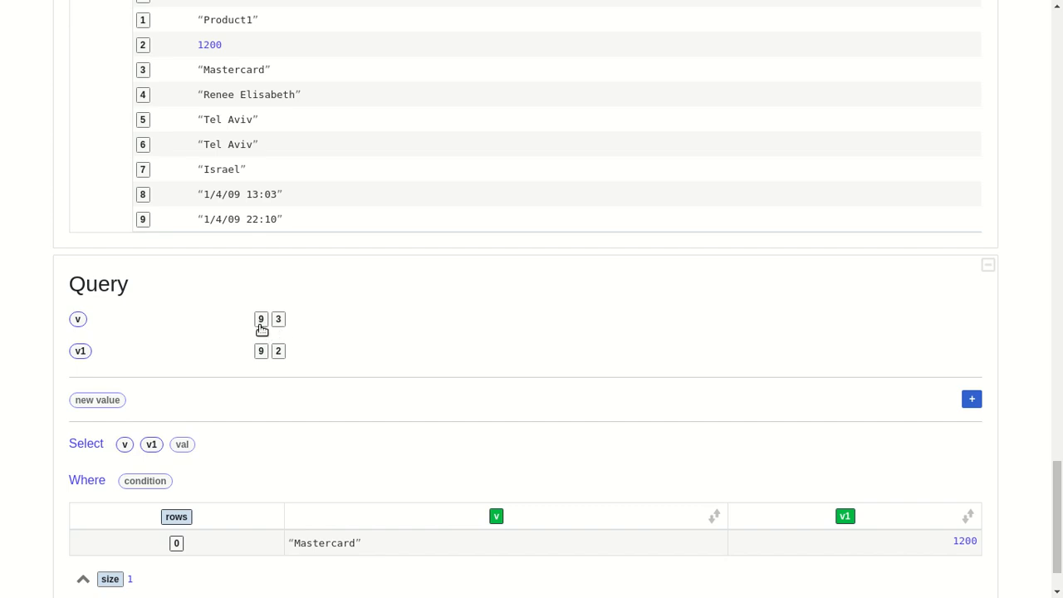
Replace record index 9 with the range 0:∞ in both query values, v and v1.
{"action": "left_click", "coordinate": [261, 321]}
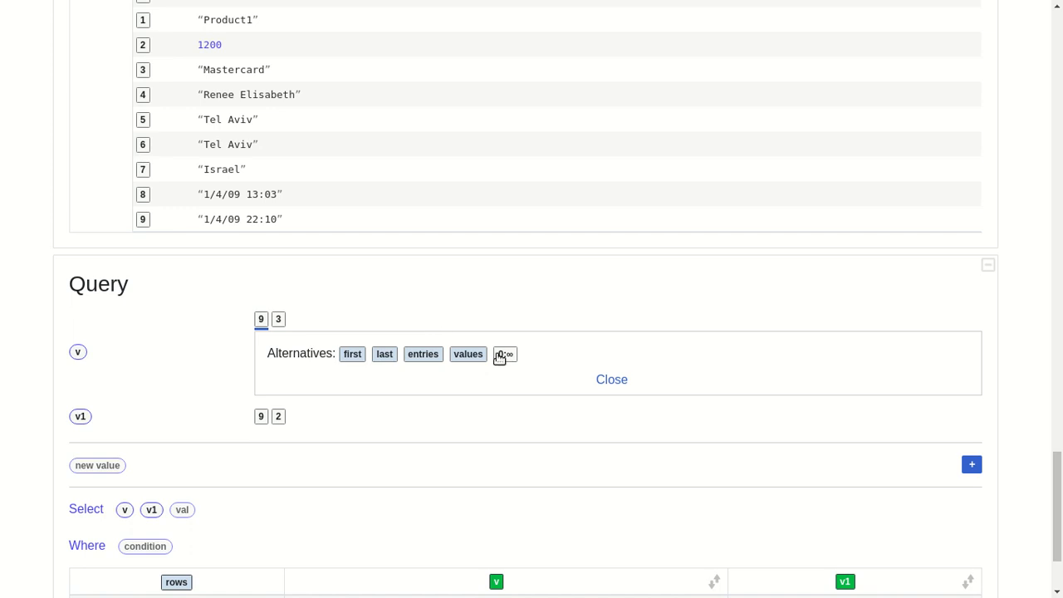
{"action": "left_click", "coordinate": [505, 355]}
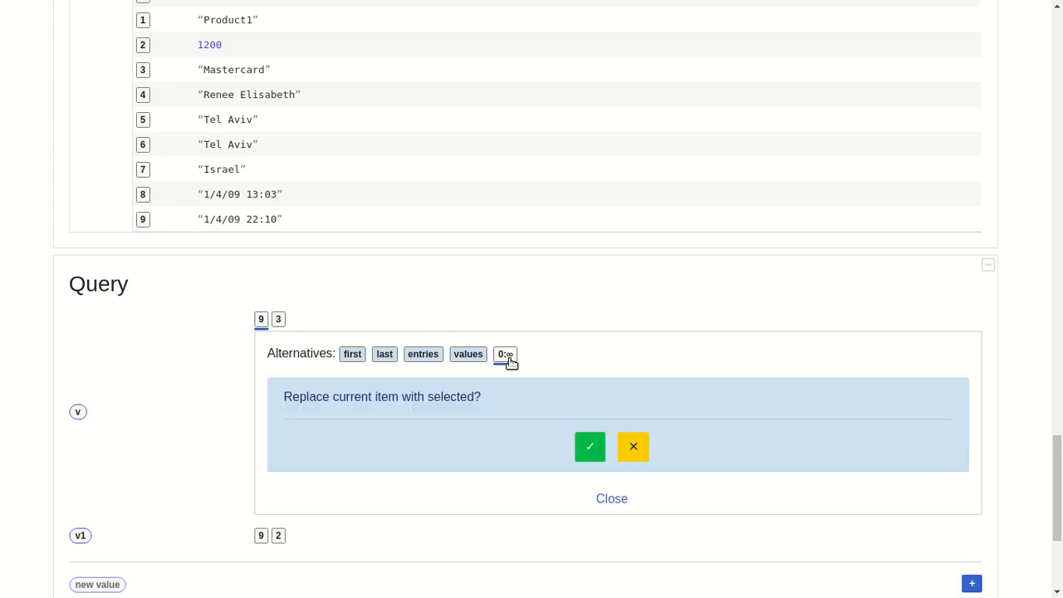
{"action": "left_click", "coordinate": [590, 446]}
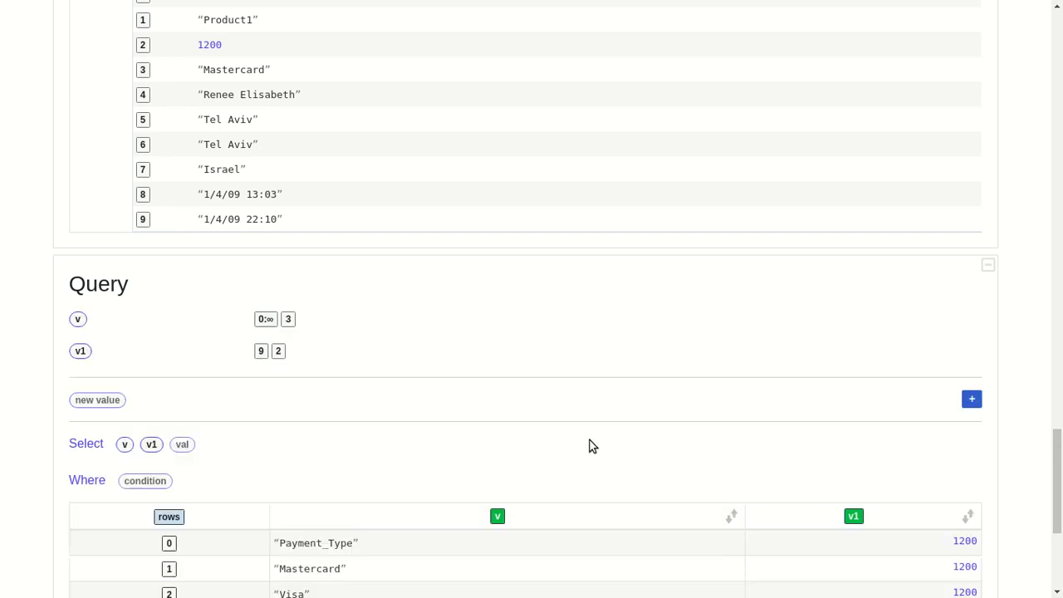
{"action": "left_click", "coordinate": [262, 354]}
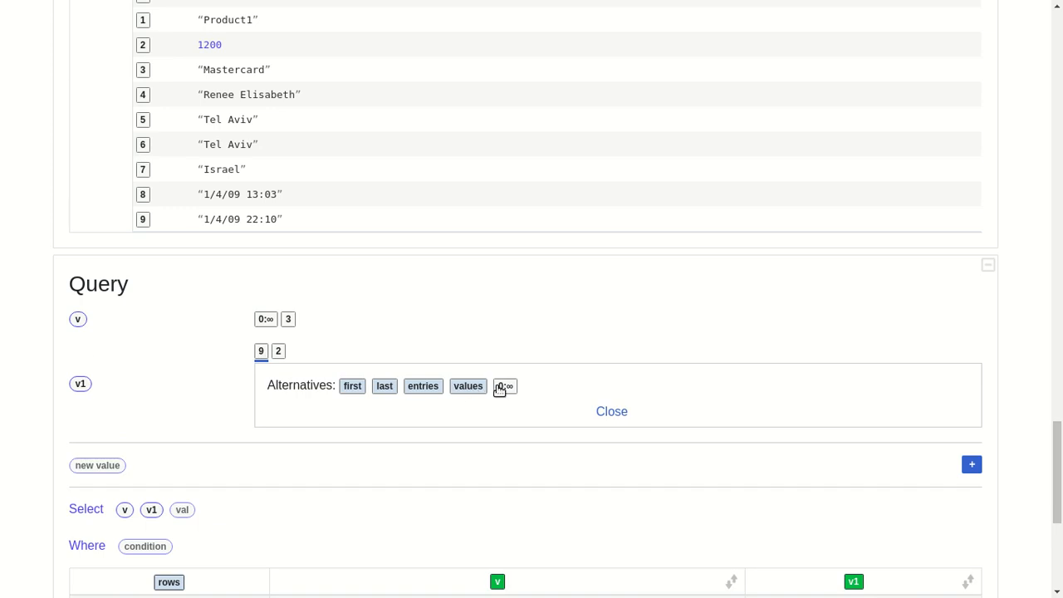
{"action": "left_click", "coordinate": [500, 386]}
{"action": "left_click", "coordinate": [581, 469]}
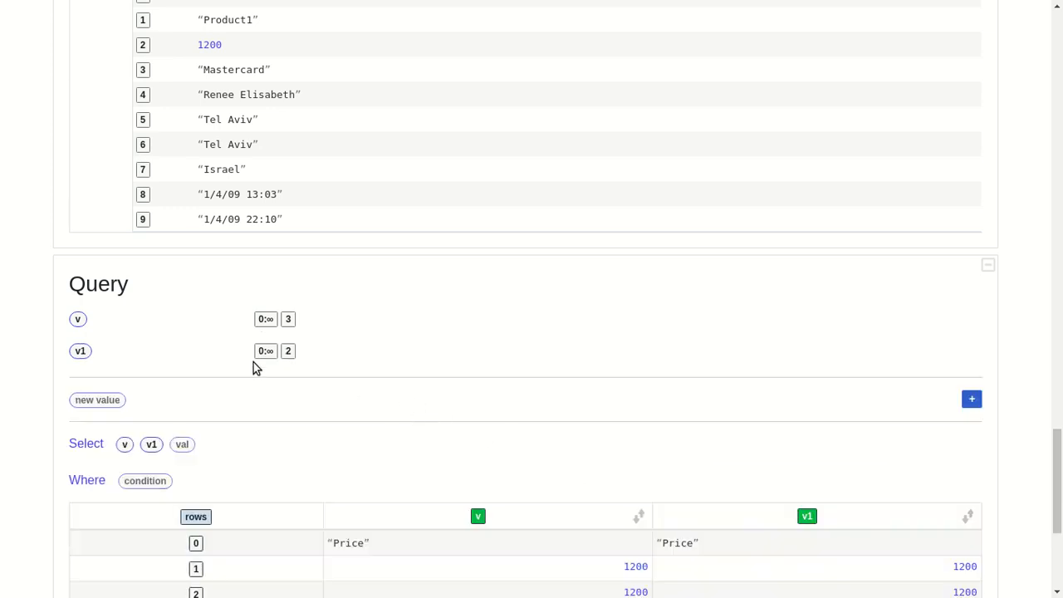
Set the start of the row range to 1 for both v and v1 to skip the header record.
{"action": "left_click", "coordinate": [264, 321]}
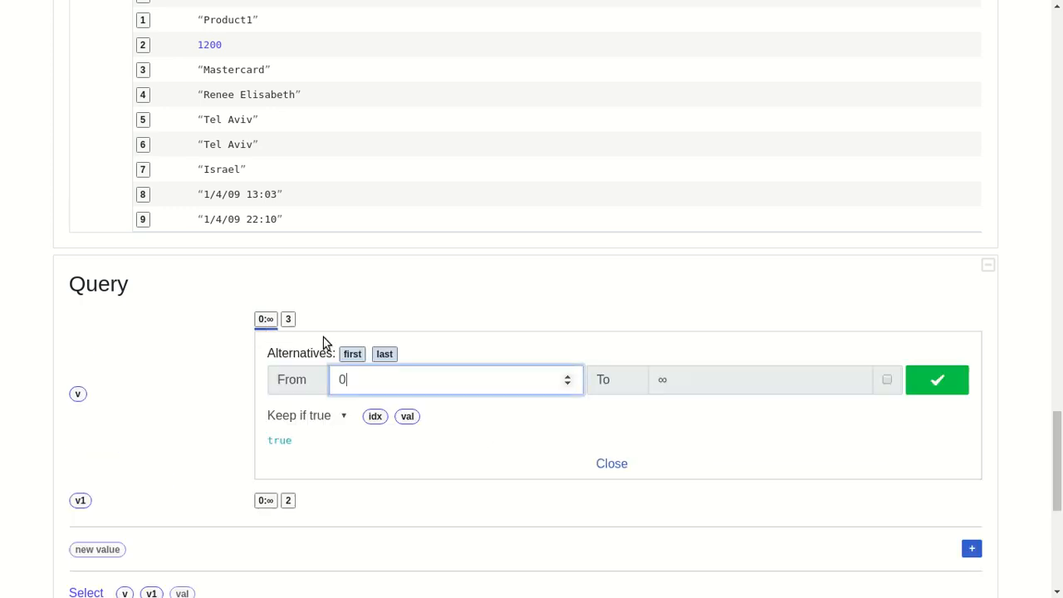
{"action": "left_click", "coordinate": [568, 376]}
{"action": "left_click", "coordinate": [961, 390]}
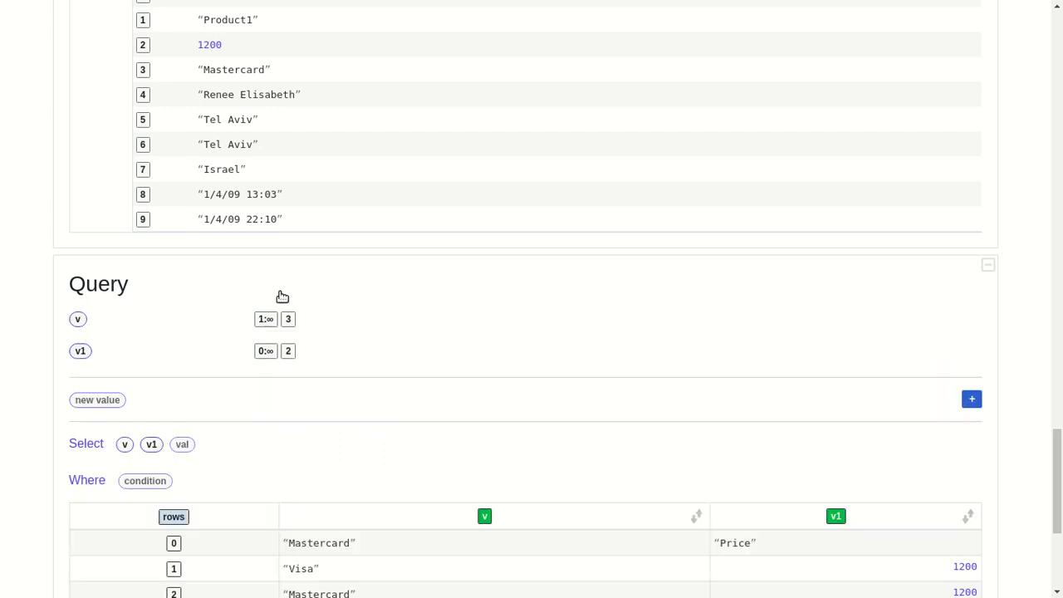
{"action": "left_click", "coordinate": [267, 349]}
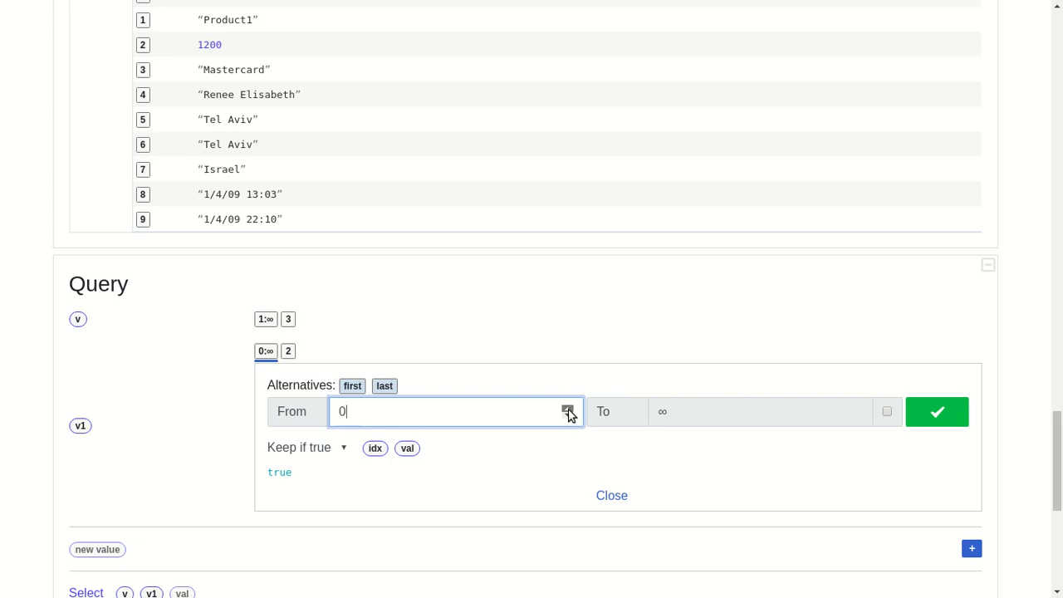
{"action": "left_click", "coordinate": [956, 424]}
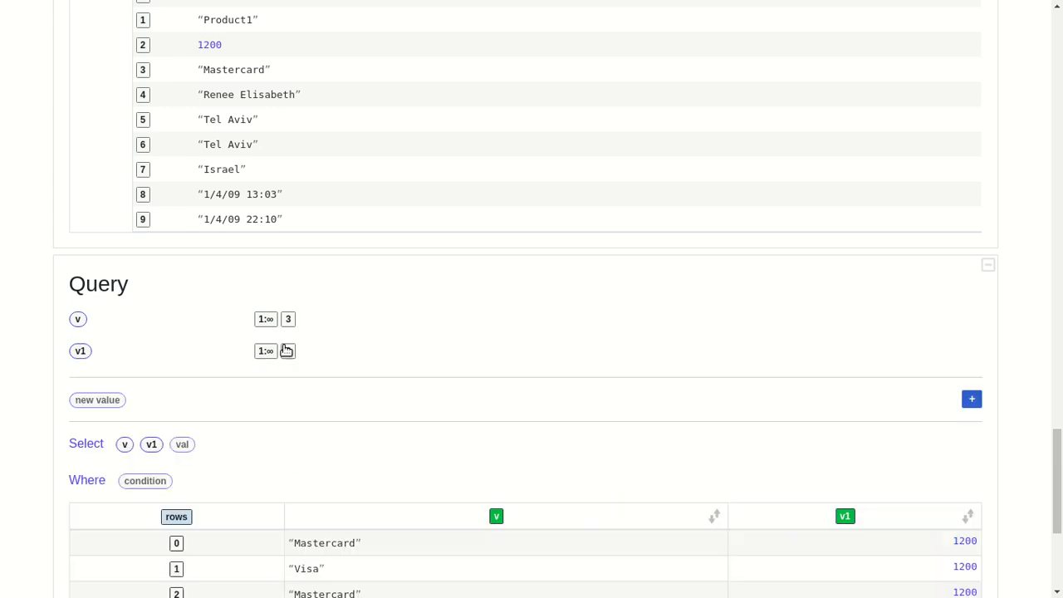
{"action": "scroll", "coordinate": [397, 344], "scroll_direction": "down", "scroll_amount": 3}
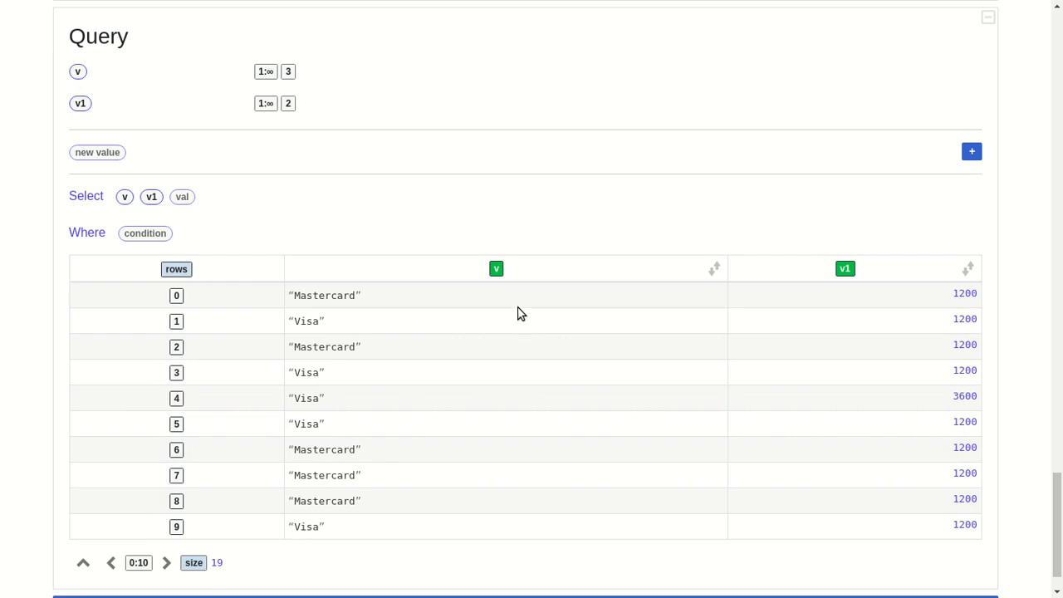
Start from an empty document and load the sales CSV file into a new CSV File source.
{"action": "scroll", "coordinate": [517, 312], "scroll_direction": "down", "scroll_amount": 5}
{"action": "left_click", "coordinate": [480, 43]}
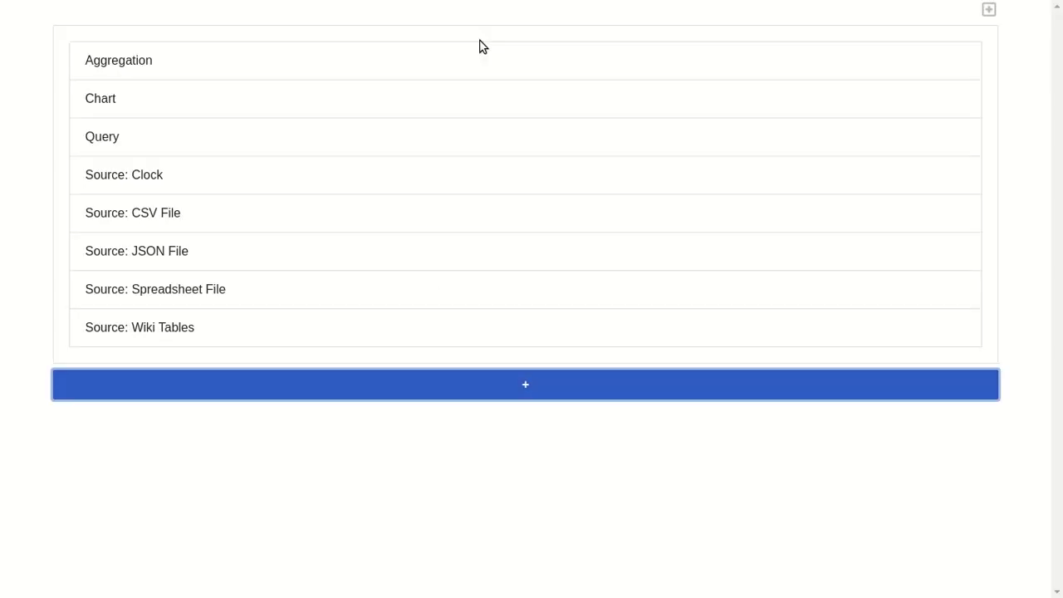
{"action": "left_click", "coordinate": [223, 216]}
{"action": "left_click", "coordinate": [355, 138]}
{"action": "double_click", "coordinate": [258, 94]}
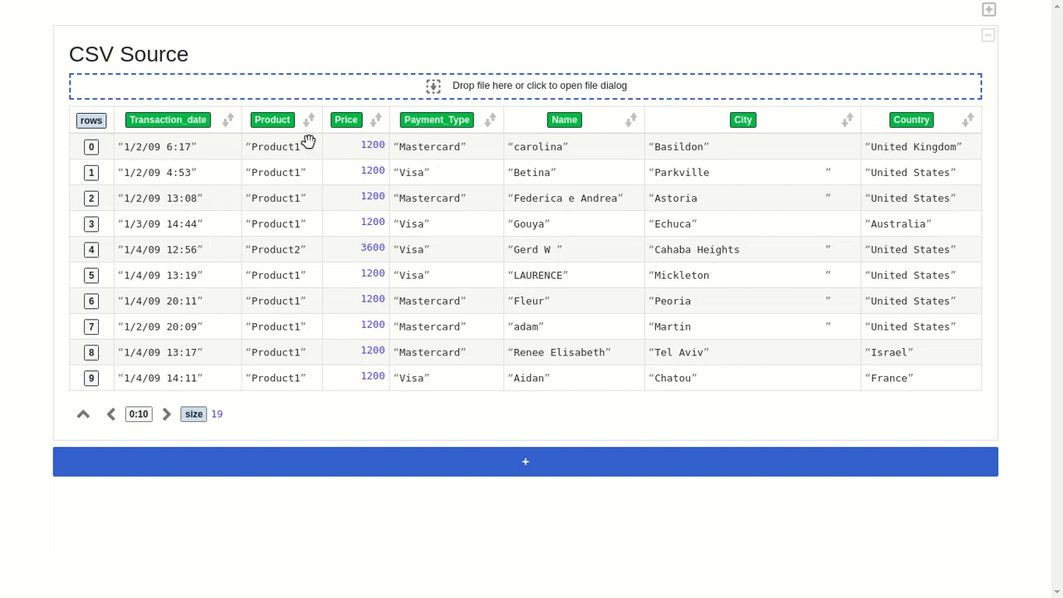
Add a Chart block below the CSV source's data.
{"action": "left_click", "coordinate": [465, 459]}
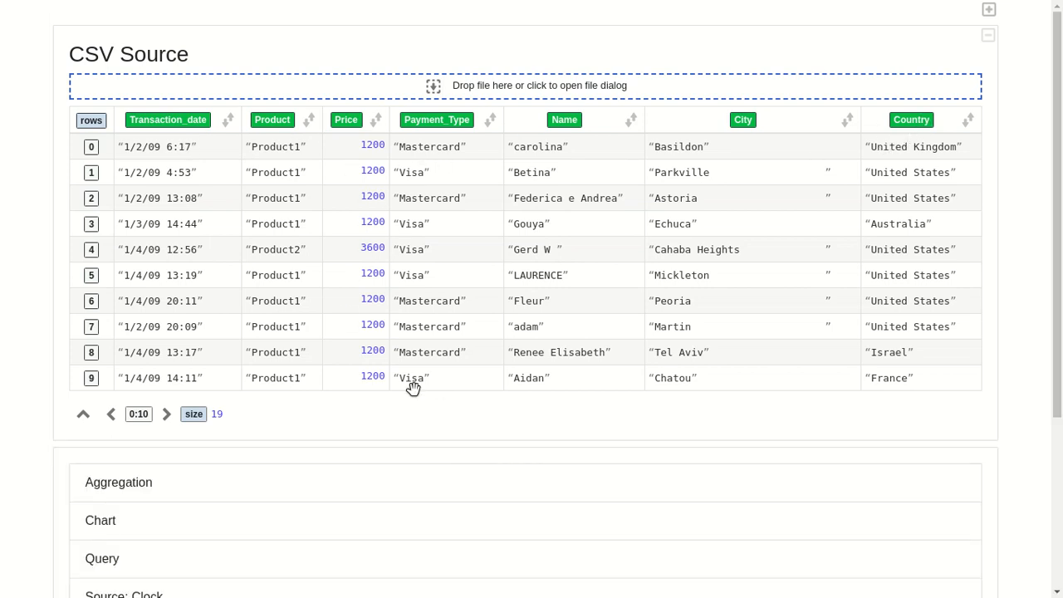
{"action": "scroll", "coordinate": [417, 396], "scroll_direction": "down", "scroll_amount": 1}
{"action": "left_click", "coordinate": [217, 450]}
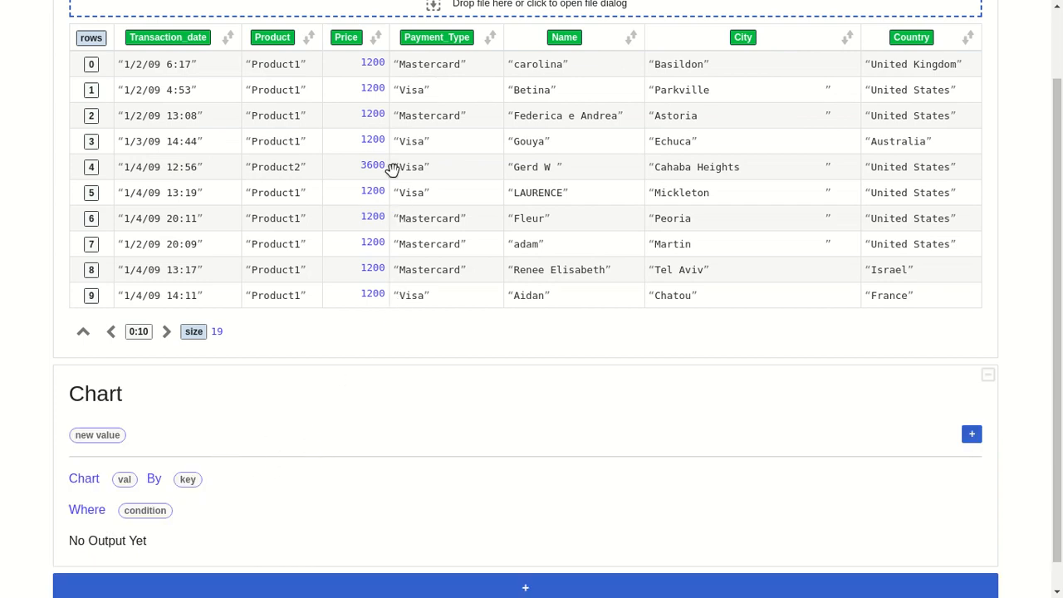
Chart the Price column by Payment_Type and Product from the CSV table.
{"action": "left_click_drag", "start_coordinate": [352, 44], "coordinate": [121, 478]}
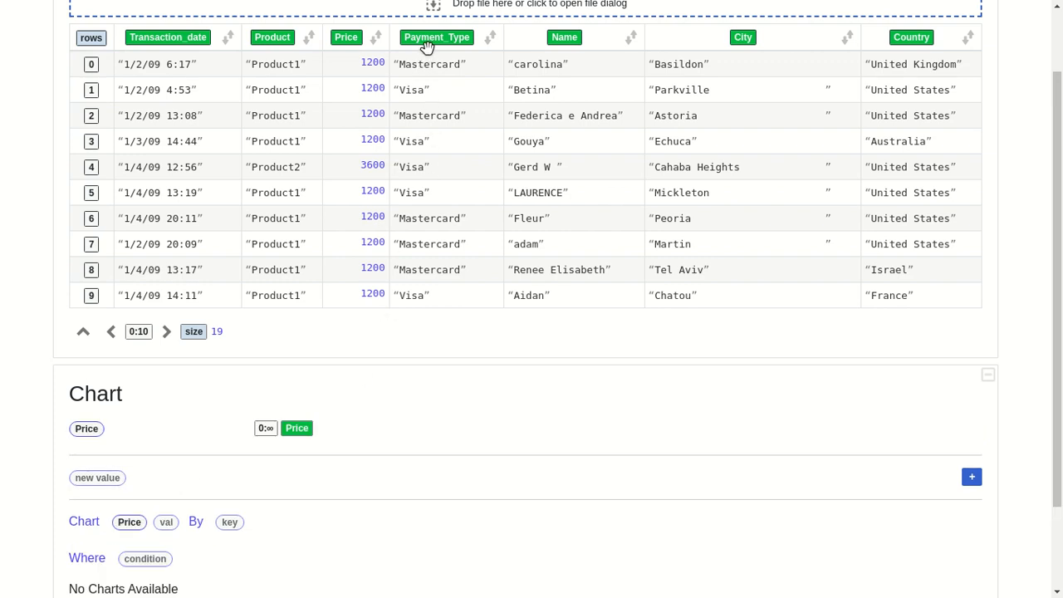
{"action": "left_click_drag", "start_coordinate": [429, 37], "coordinate": [230, 521]}
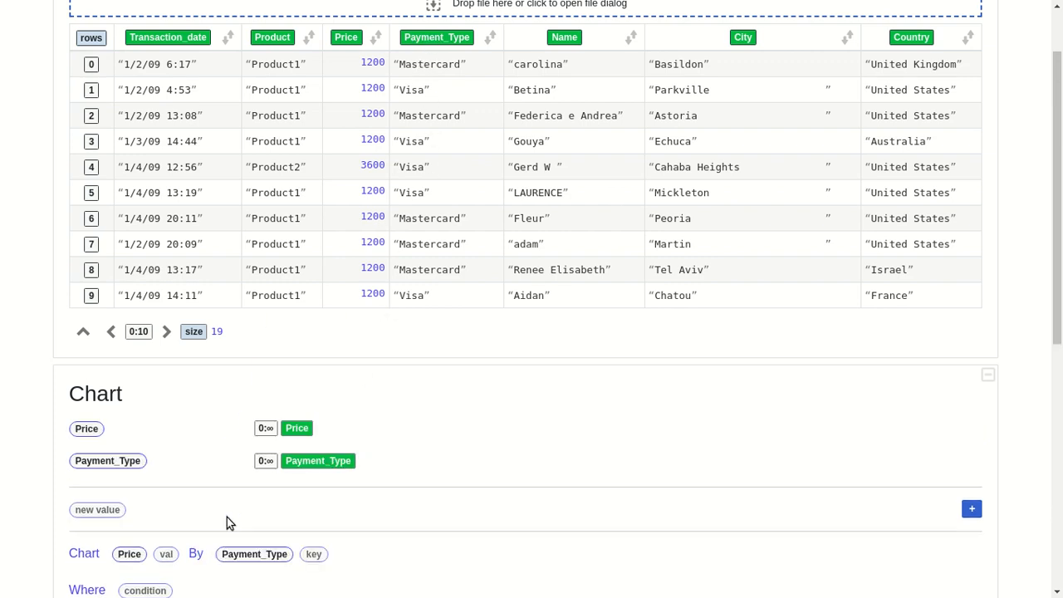
{"action": "left_click_drag", "start_coordinate": [260, 38], "coordinate": [315, 553]}
{"action": "scroll", "coordinate": [432, 541], "scroll_direction": "down", "scroll_amount": 5}
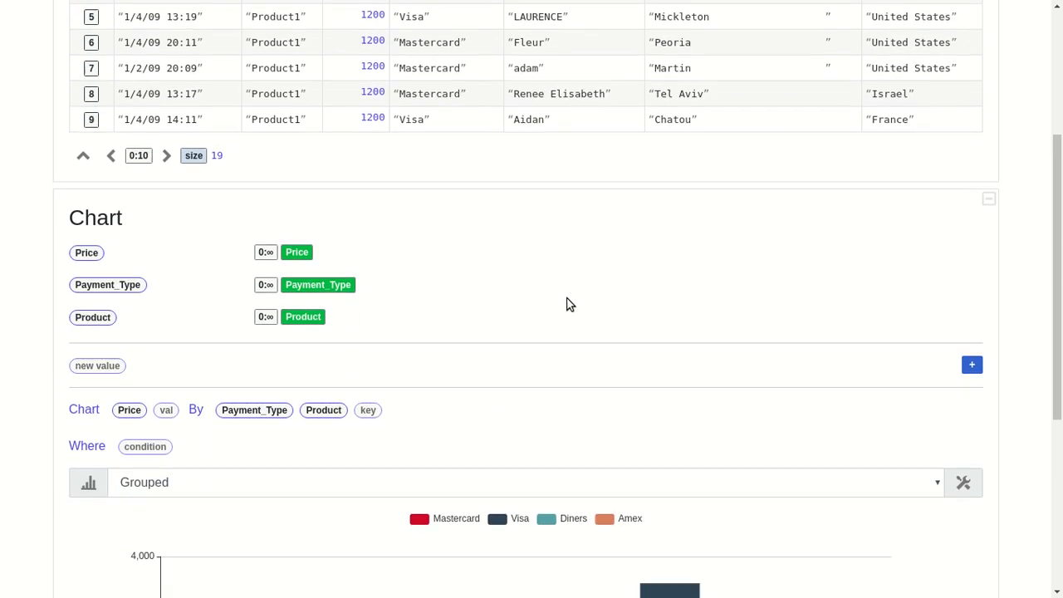
{"action": "scroll", "coordinate": [678, 259], "scroll_direction": "down", "scroll_amount": 1}
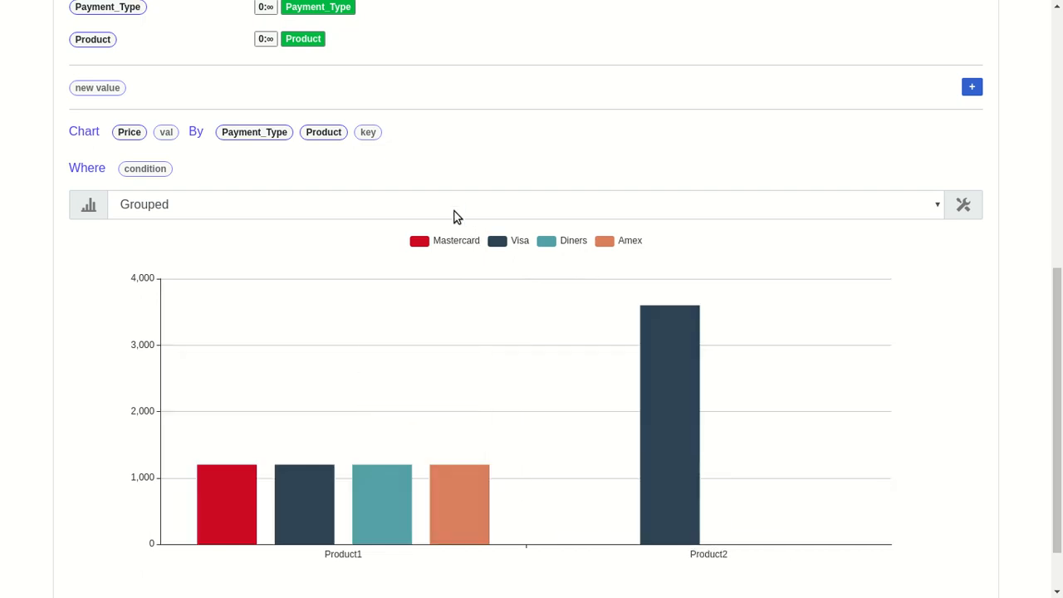
Preview the price chart as Stacked, Heatmap and Sankey in turn.
{"action": "left_click", "coordinate": [449, 207]}
{"action": "left_click", "coordinate": [398, 253]}
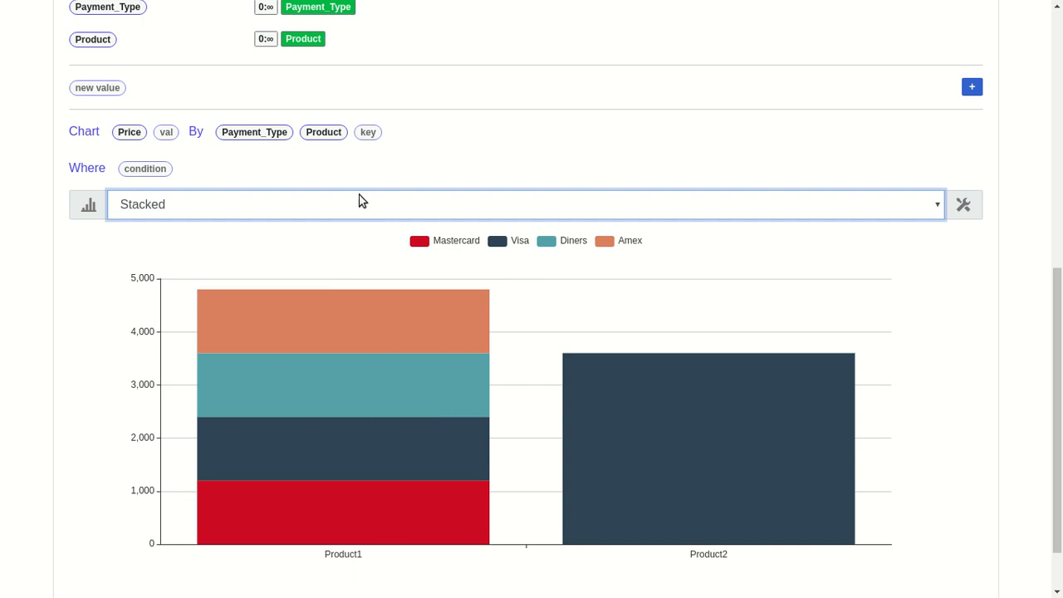
{"action": "left_click", "coordinate": [356, 209]}
{"action": "left_click", "coordinate": [292, 281]}
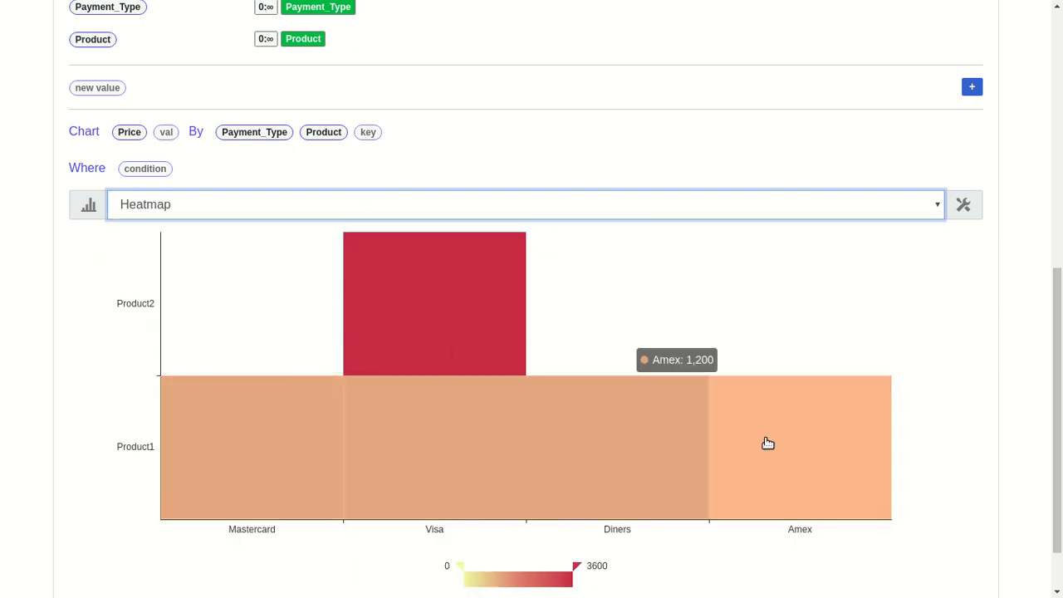
{"action": "left_click", "coordinate": [404, 199]}
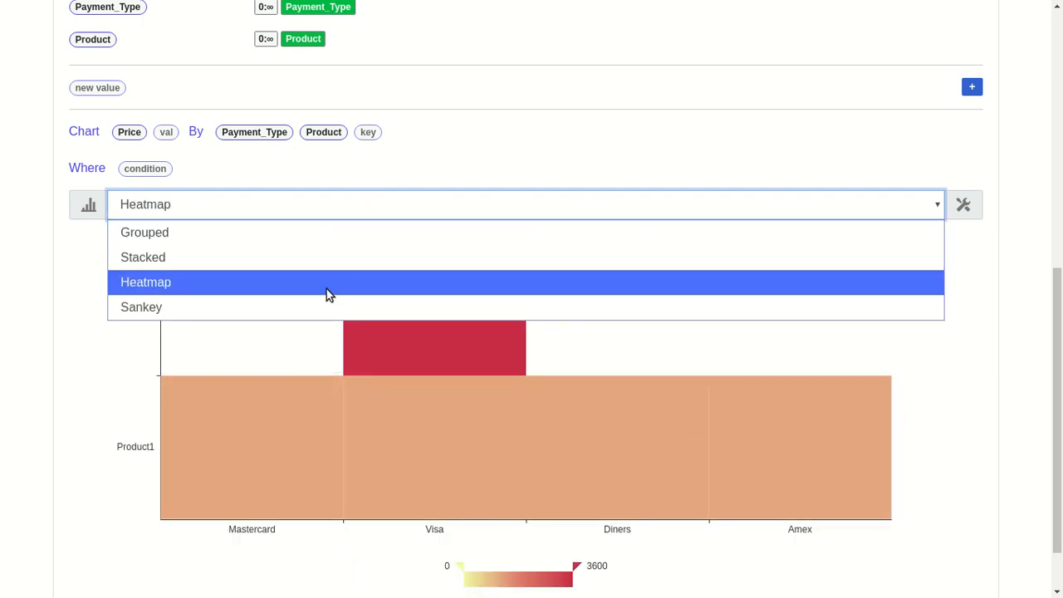
{"action": "left_click", "coordinate": [311, 306]}
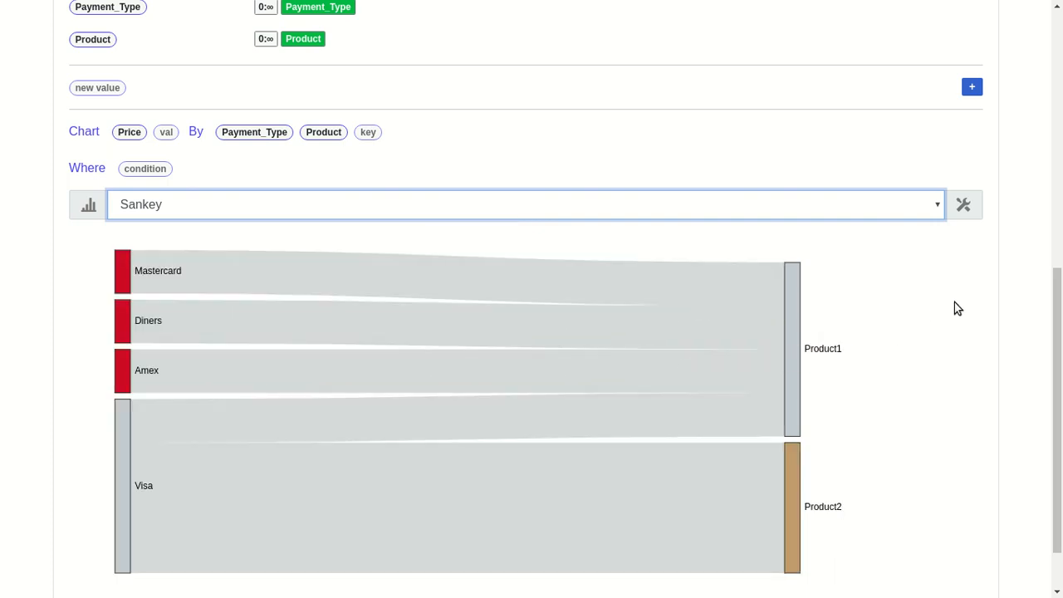
{"action": "scroll", "coordinate": [880, 365], "scroll_direction": "down", "scroll_amount": 1}
{"action": "scroll", "coordinate": [902, 221], "scroll_direction": "up", "scroll_amount": 1}
Set the chart type to Stacked and inspect its settings, closing the Color value's expression editor without changes.
{"action": "left_click", "coordinate": [847, 172]}
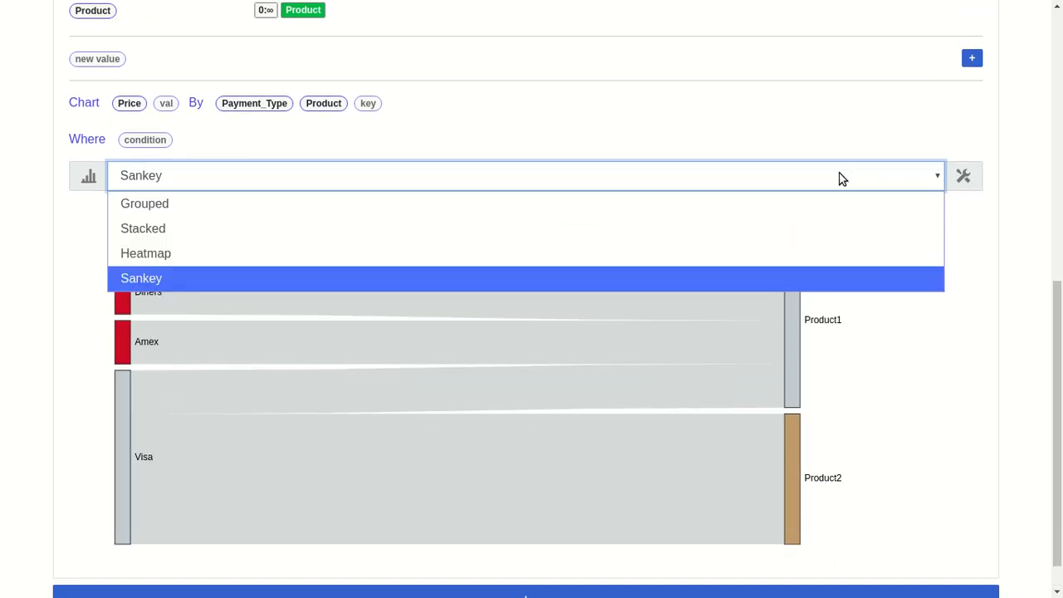
{"action": "left_click", "coordinate": [693, 229]}
{"action": "left_click", "coordinate": [962, 175]}
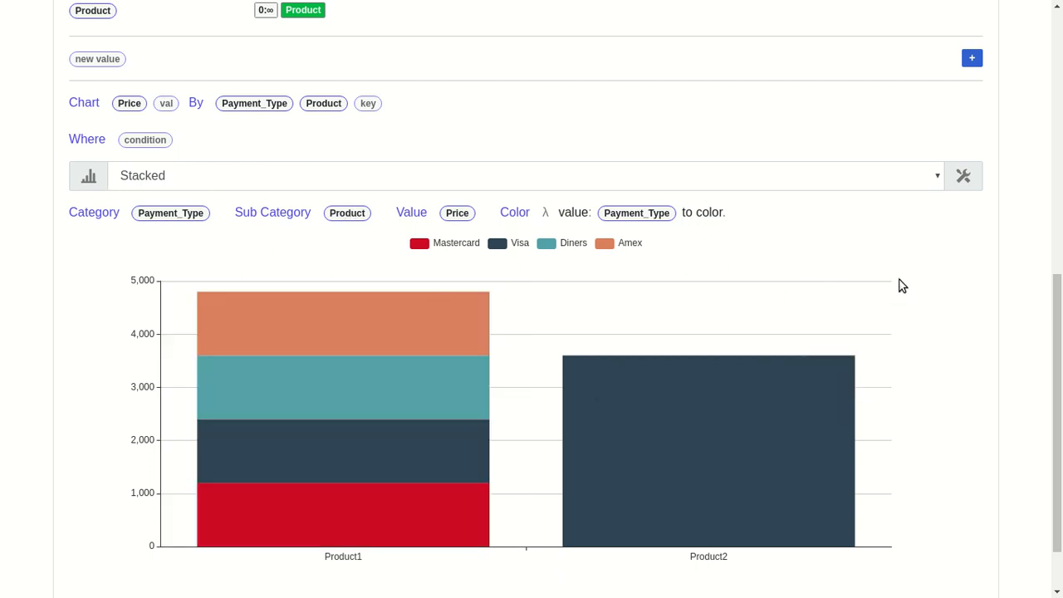
{"action": "scroll", "coordinate": [902, 285], "scroll_direction": "down", "scroll_amount": 1}
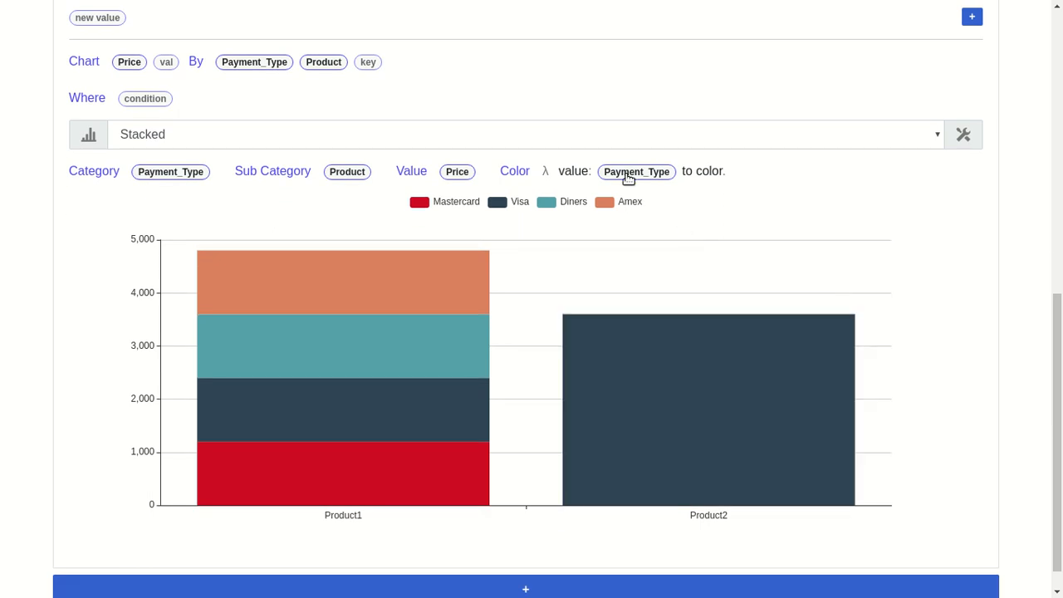
{"action": "left_click", "coordinate": [628, 173]}
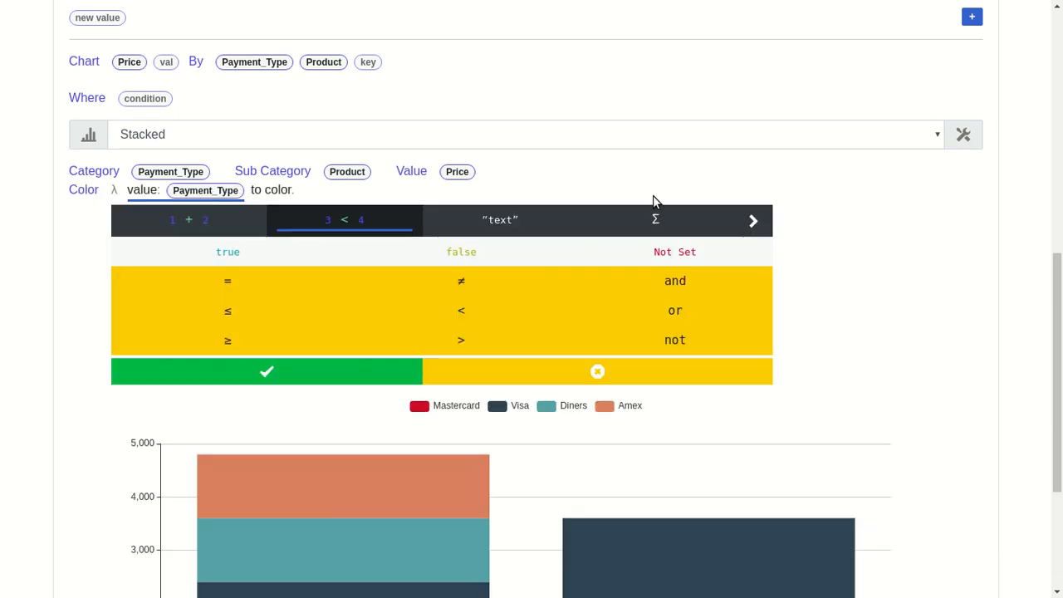
{"action": "left_click", "coordinate": [604, 383]}
Start from an empty document and load the page Ronaldo–Messi_rivalry, language en, into a new Wiki Tables source.
{"action": "scroll", "coordinate": [936, 221], "scroll_direction": "up", "scroll_amount": 1}
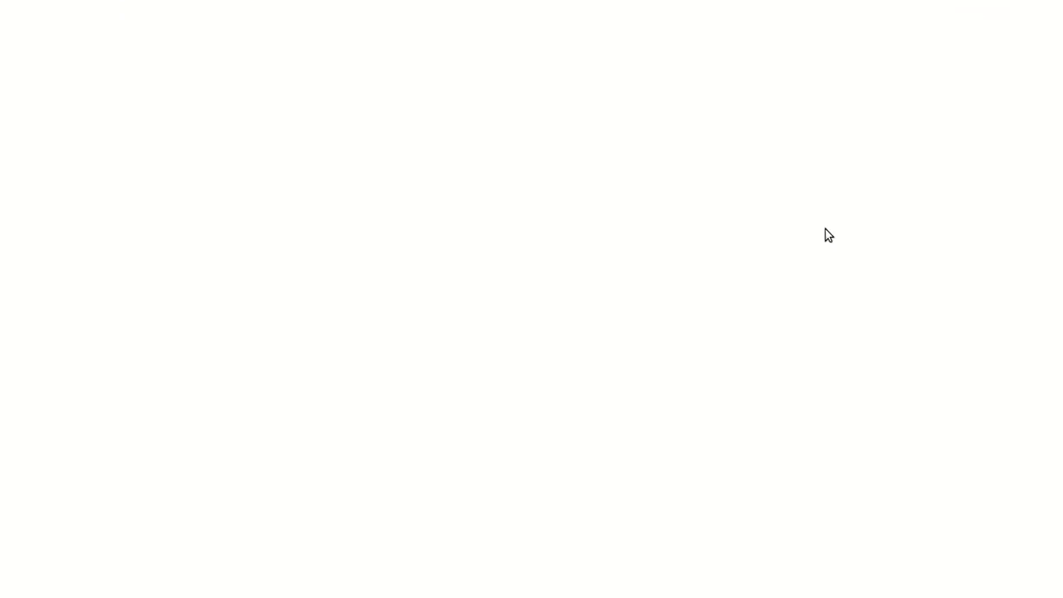
{"action": "left_click", "coordinate": [525, 41]}
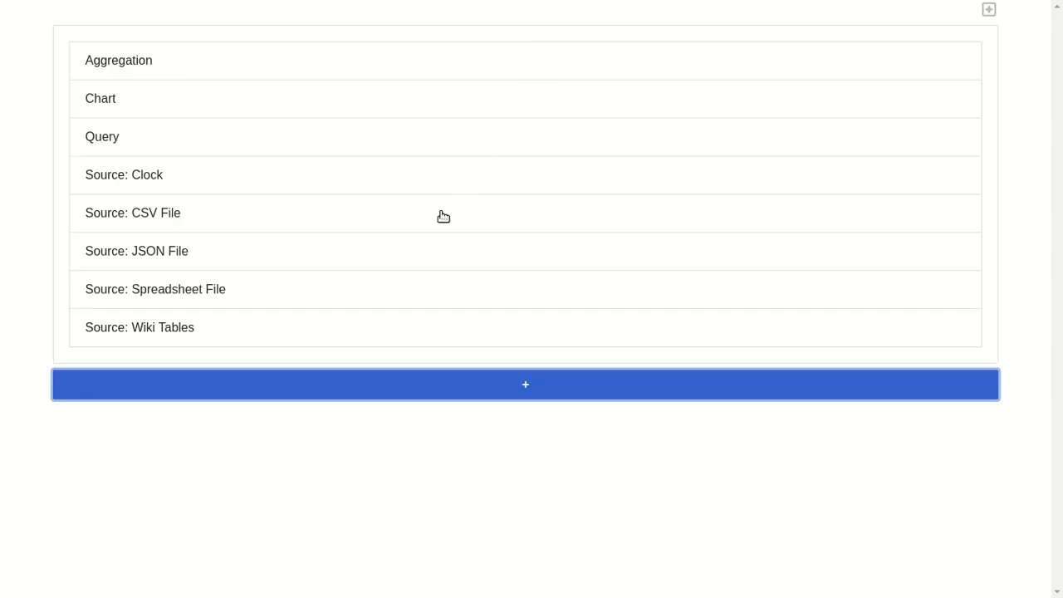
{"action": "left_click", "coordinate": [261, 330]}
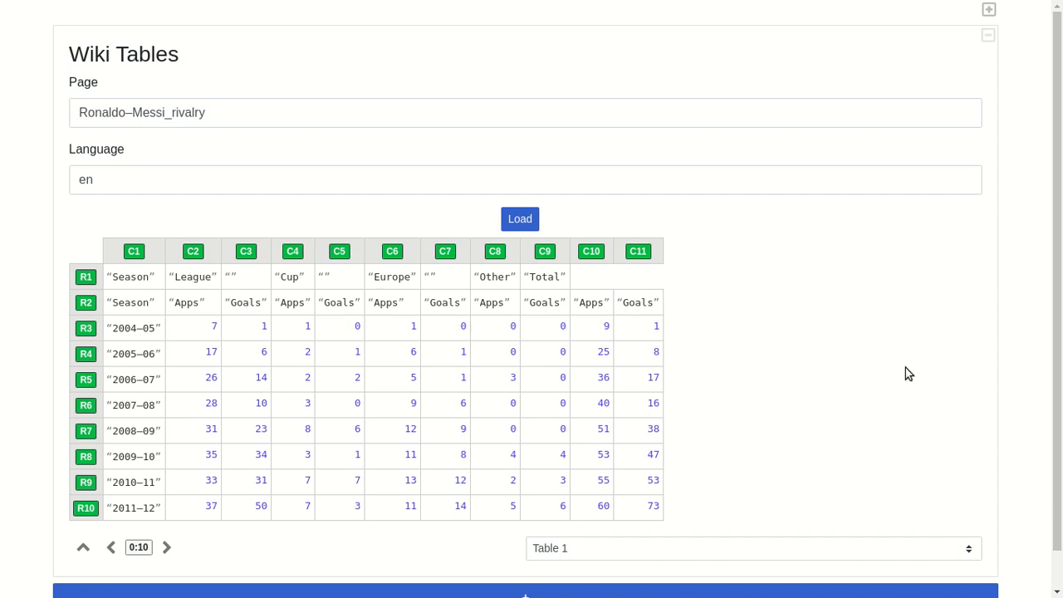
Preview Table 2 of the loaded wiki page and return to Table 1.
{"action": "scroll", "coordinate": [863, 410], "scroll_direction": "down", "scroll_amount": 1}
{"action": "left_click", "coordinate": [747, 504]}
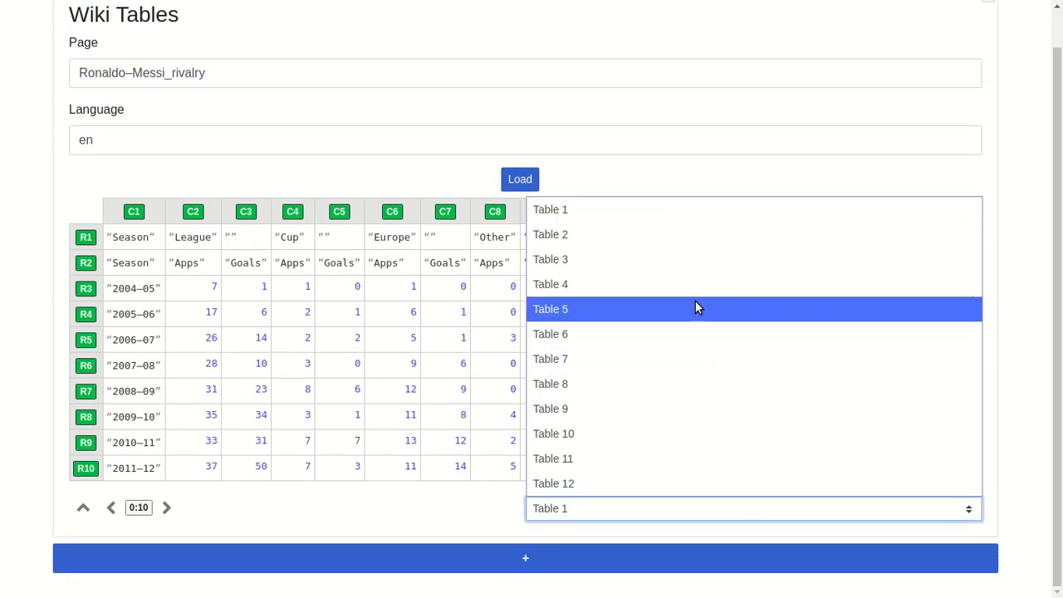
{"action": "left_click", "coordinate": [645, 234]}
{"action": "left_click", "coordinate": [707, 505]}
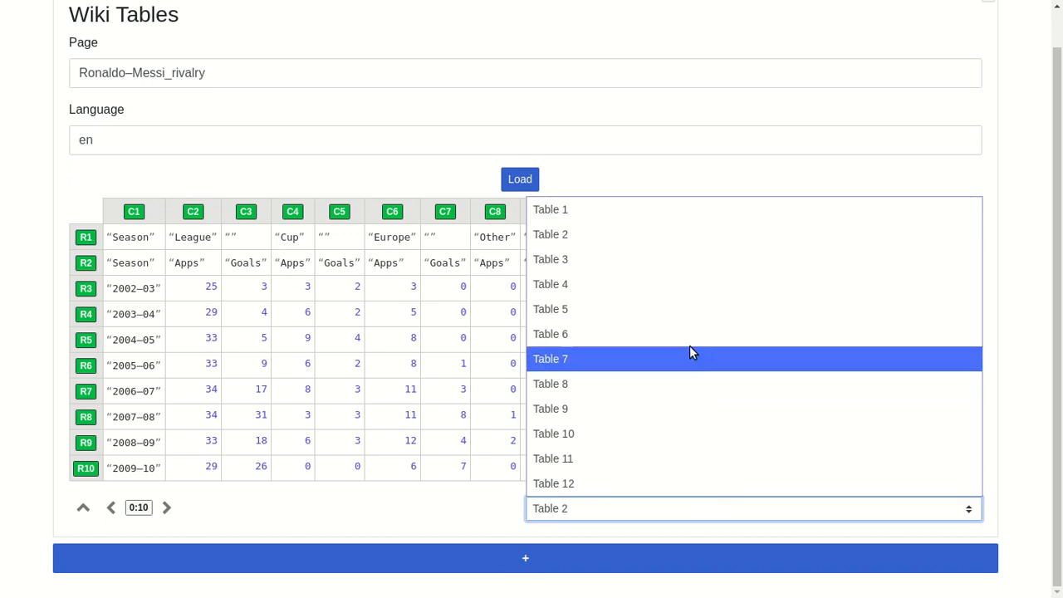
{"action": "left_click", "coordinate": [678, 210]}
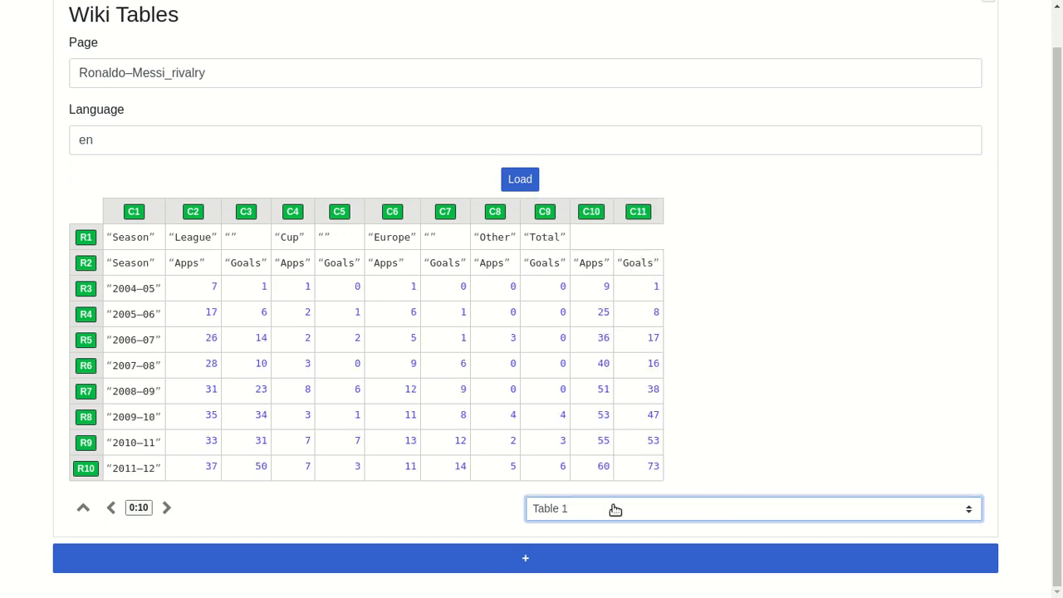
{"action": "left_click", "coordinate": [746, 429]}
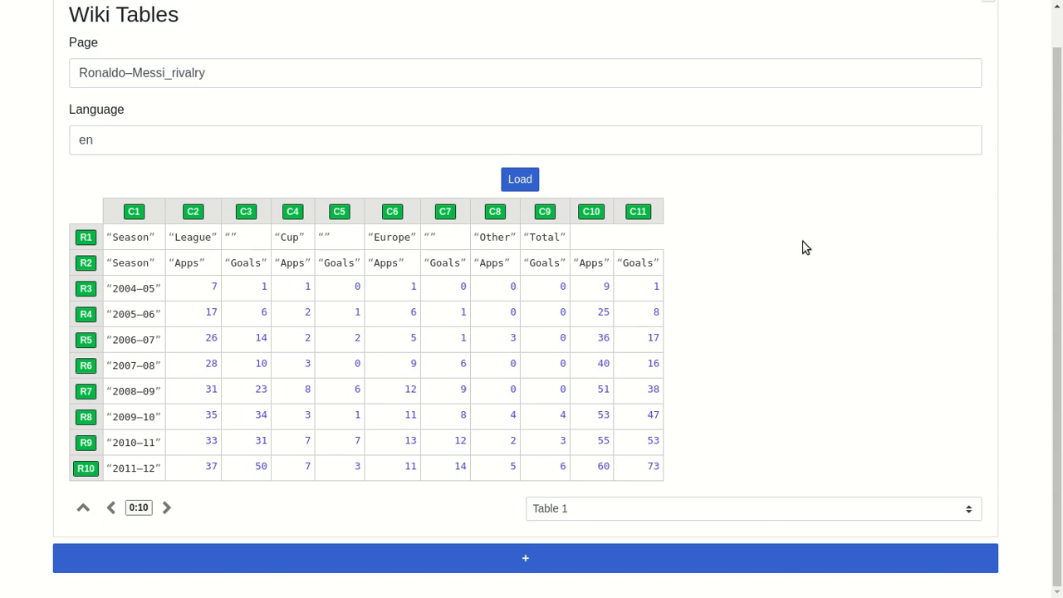
Add a Query below the wiki tables and bring in columns C3 and C1 of Table 1 as values.
{"action": "left_click", "coordinate": [586, 570]}
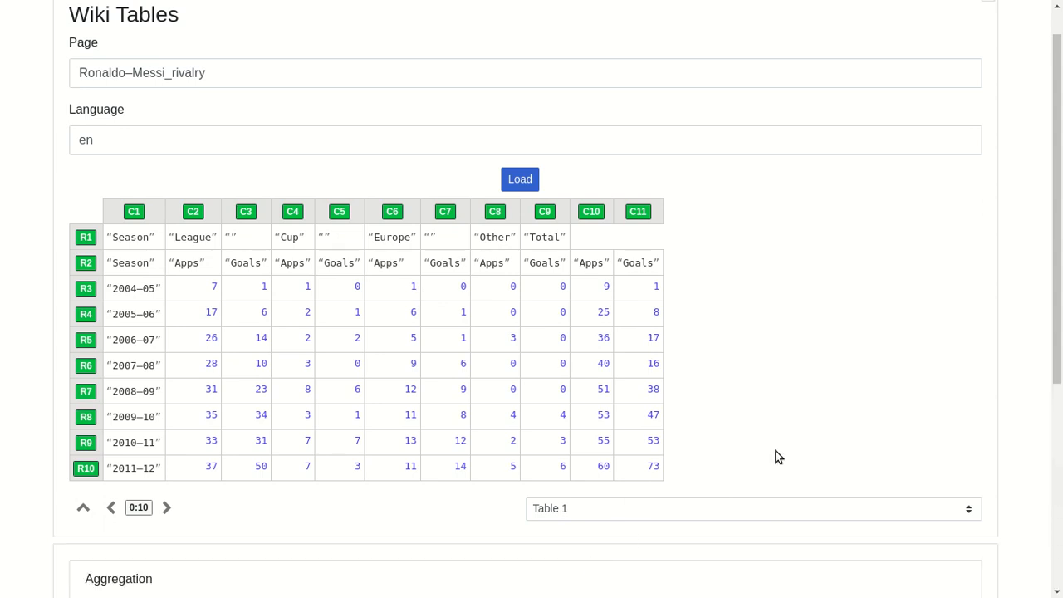
{"action": "scroll", "coordinate": [756, 450], "scroll_direction": "down", "scroll_amount": 1}
{"action": "scroll", "coordinate": [365, 486], "scroll_direction": "down", "scroll_amount": 1}
{"action": "scroll", "coordinate": [313, 468], "scroll_direction": "up", "scroll_amount": 1}
{"action": "scroll", "coordinate": [191, 496], "scroll_direction": "down", "scroll_amount": 1}
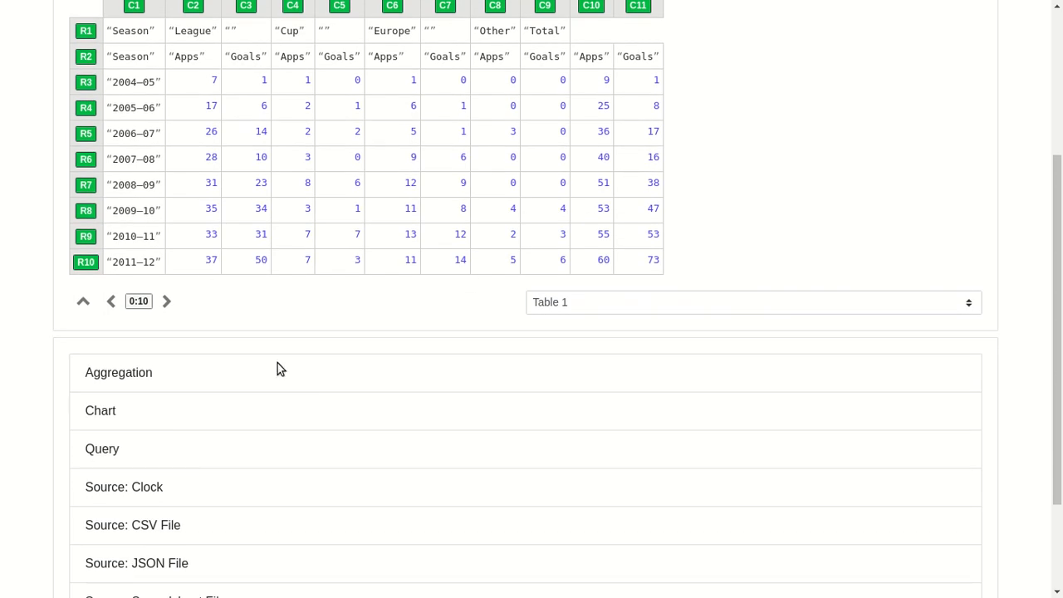
{"action": "left_click", "coordinate": [193, 447]}
{"action": "scroll", "coordinate": [199, 346], "scroll_direction": "up", "scroll_amount": 1}
{"action": "left_click_drag", "start_coordinate": [244, 47], "coordinate": [129, 492]}
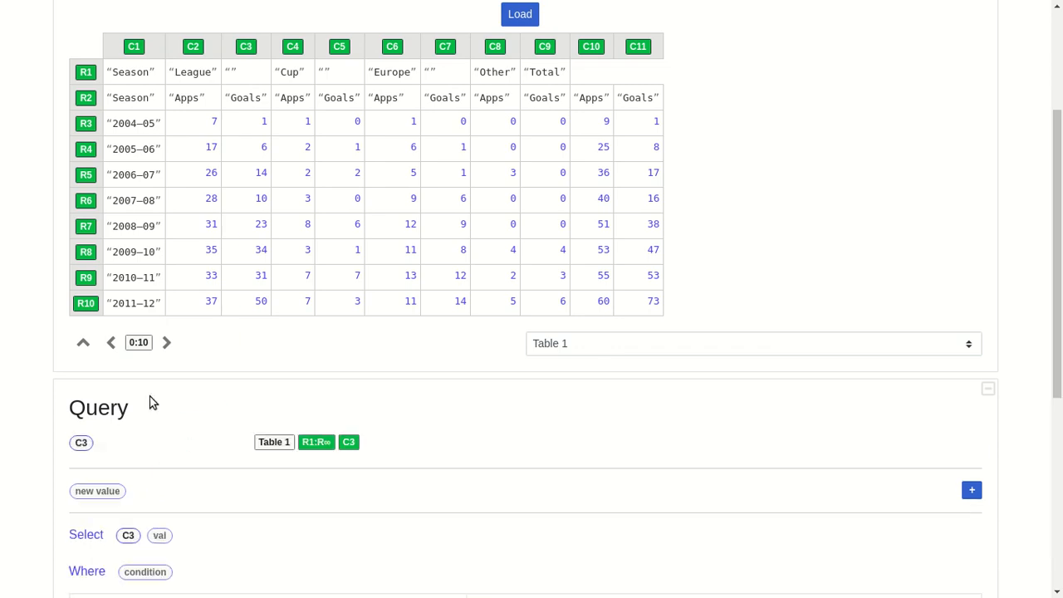
{"action": "left_click_drag", "start_coordinate": [135, 47], "coordinate": [161, 538]}
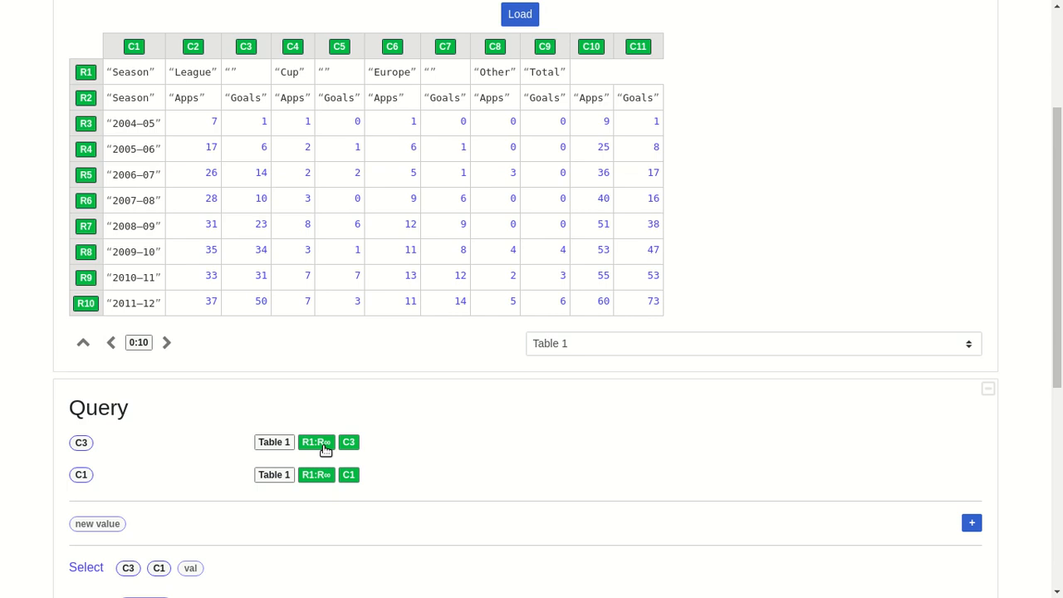
Set the row range of both the C3 and C1 query values to start from row 3.
{"action": "left_click", "coordinate": [323, 446]}
{"action": "left_click", "coordinate": [567, 499]}
{"action": "left_click", "coordinate": [936, 503]}
{"action": "left_click", "coordinate": [323, 479]}
{"action": "double_click", "coordinate": [567, 531]}
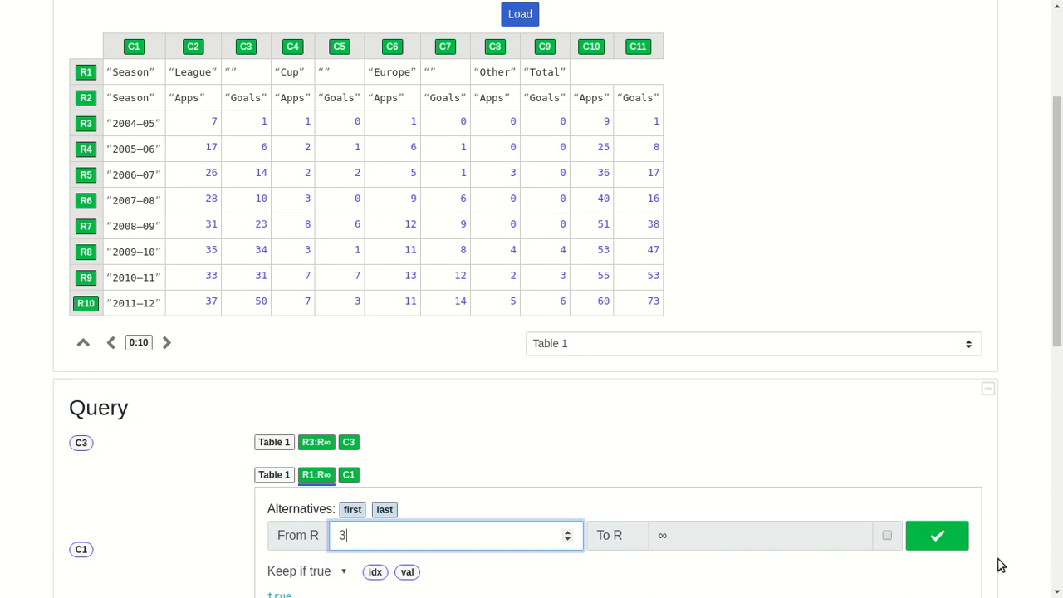
{"action": "left_click", "coordinate": [937, 535]}
Rename the query value C3 as Gaols.
{"action": "scroll", "coordinate": [303, 362], "scroll_direction": "down", "scroll_amount": 1}
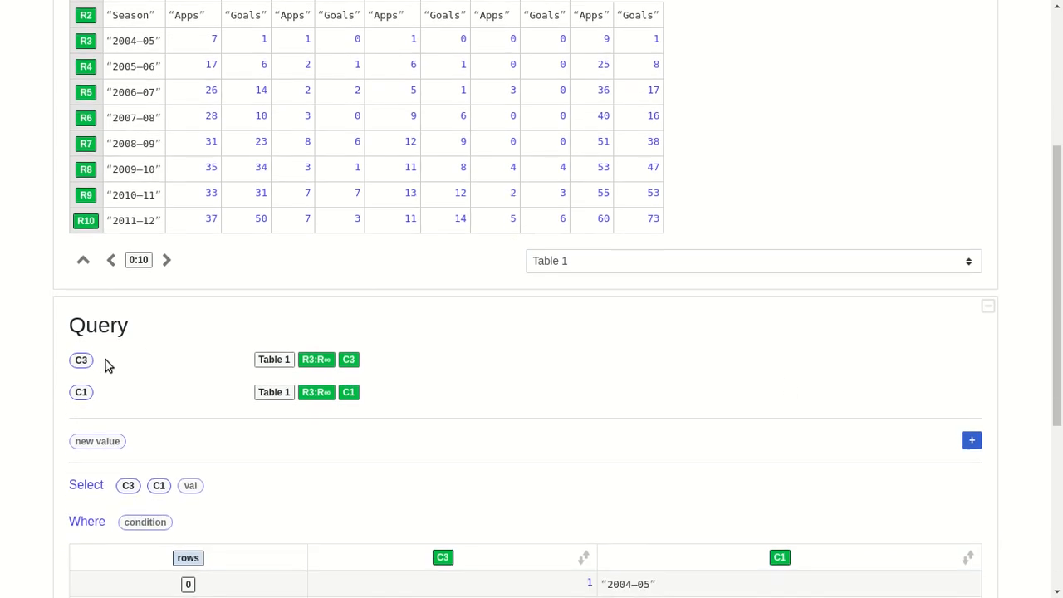
{"action": "scroll", "coordinate": [161, 360], "scroll_direction": "down", "scroll_amount": 2}
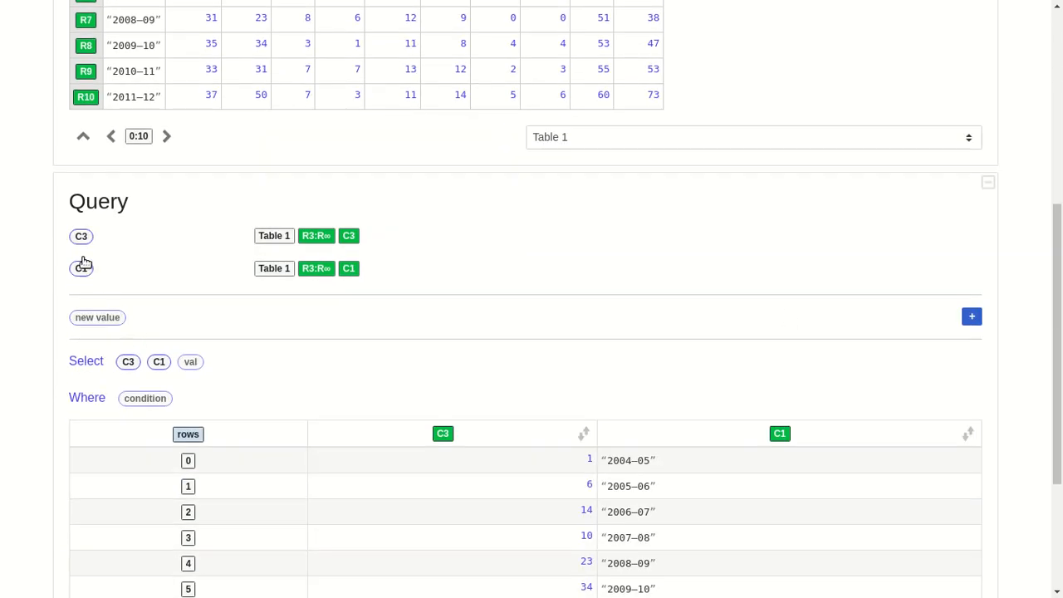
{"action": "left_click", "coordinate": [79, 240]}
{"action": "left_click", "coordinate": [291, 230]}
{"action": "key", "text": "ctrl+a"}
{"action": "type", "text": "Gaols"}
{"action": "key", "text": "Return"}
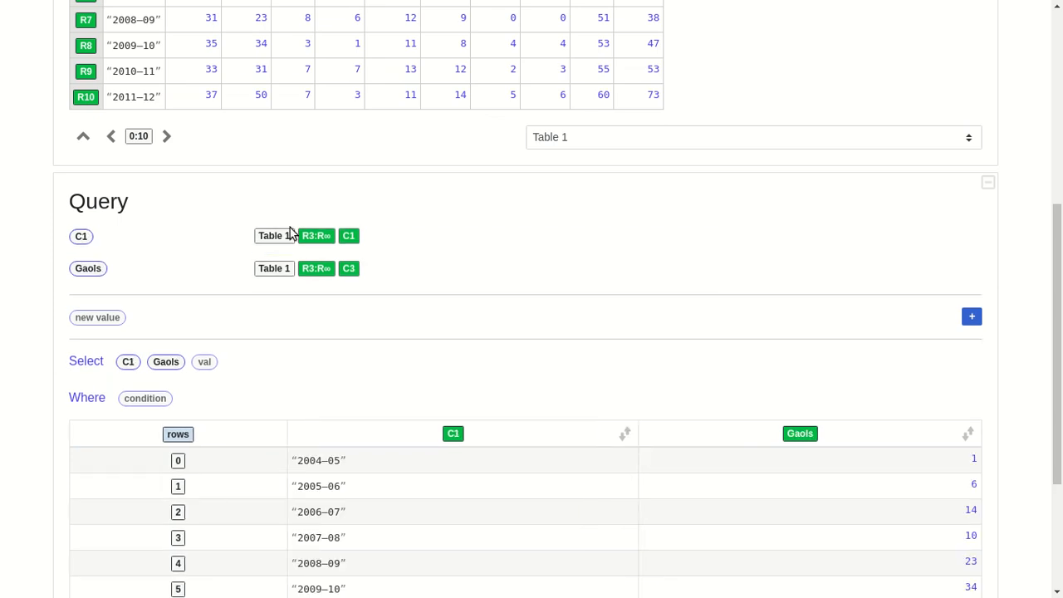
Rename the query value C1 as Season.
{"action": "left_click", "coordinate": [81, 237]}
{"action": "left_click", "coordinate": [282, 241]}
{"action": "key", "text": "ctrl+a"}
{"action": "type", "text": "Season"}
{"action": "key", "text": "Return"}
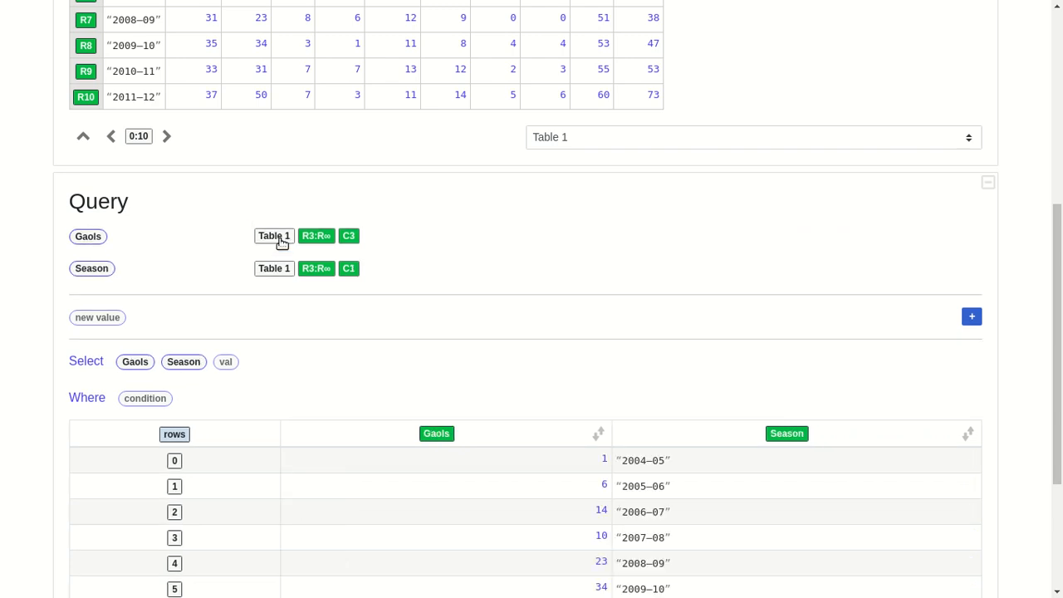
{"action": "scroll", "coordinate": [576, 336], "scroll_direction": "down", "scroll_amount": 5}
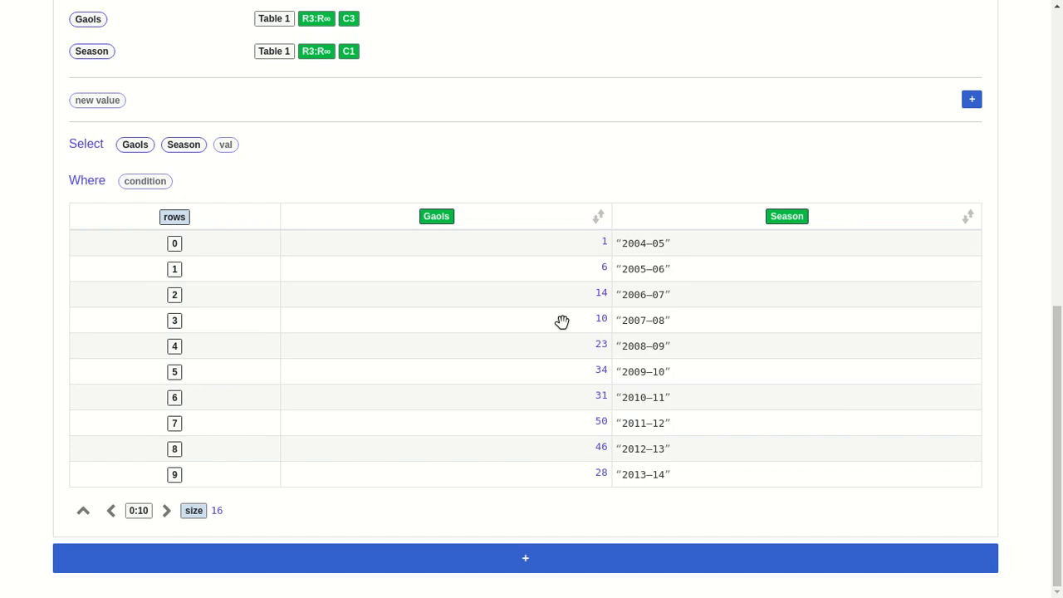
{"action": "scroll", "coordinate": [548, 240], "scroll_direction": "up", "scroll_amount": 3}
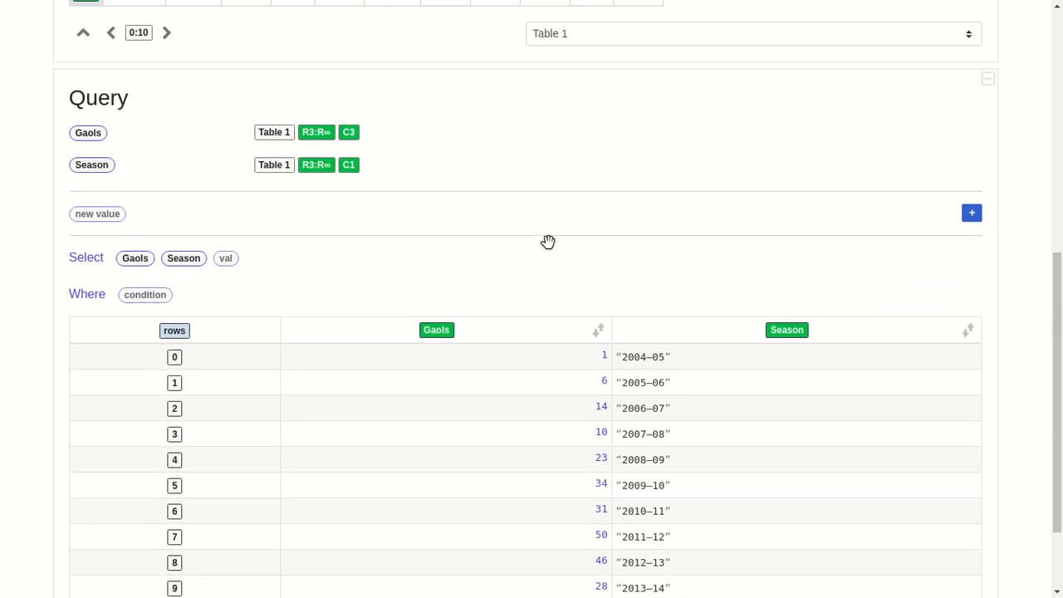
{"action": "scroll", "coordinate": [547, 242], "scroll_direction": "up", "scroll_amount": 5}
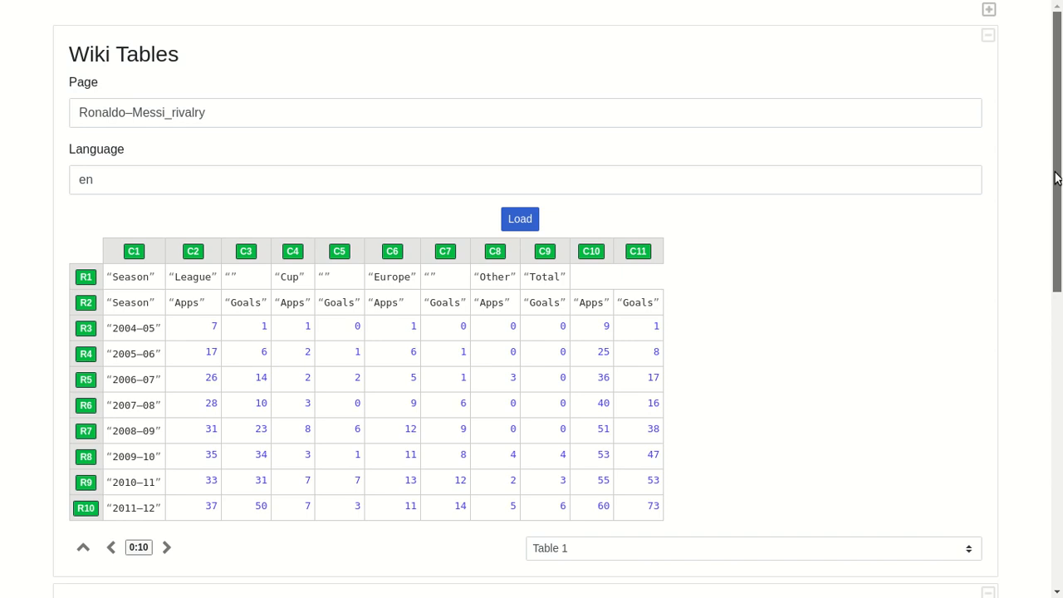
{"action": "left_click_drag", "start_coordinate": [1056, 178], "coordinate": [1027, 443]}
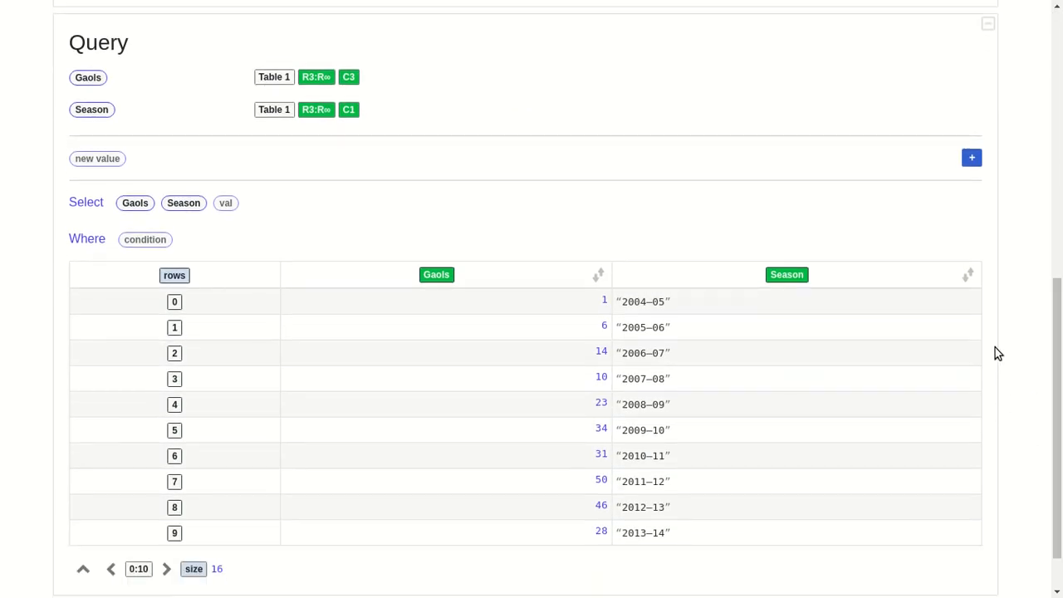
{"action": "scroll", "coordinate": [1006, 337], "scroll_direction": "down", "scroll_amount": 1}
{"action": "scroll", "coordinate": [1005, 332], "scroll_direction": "up", "scroll_amount": 4}
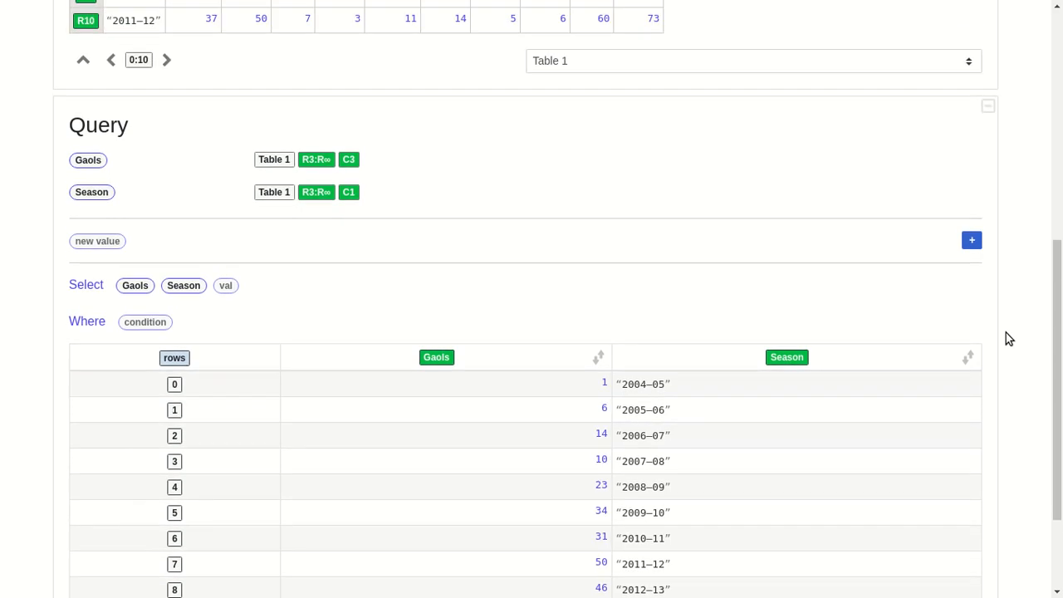